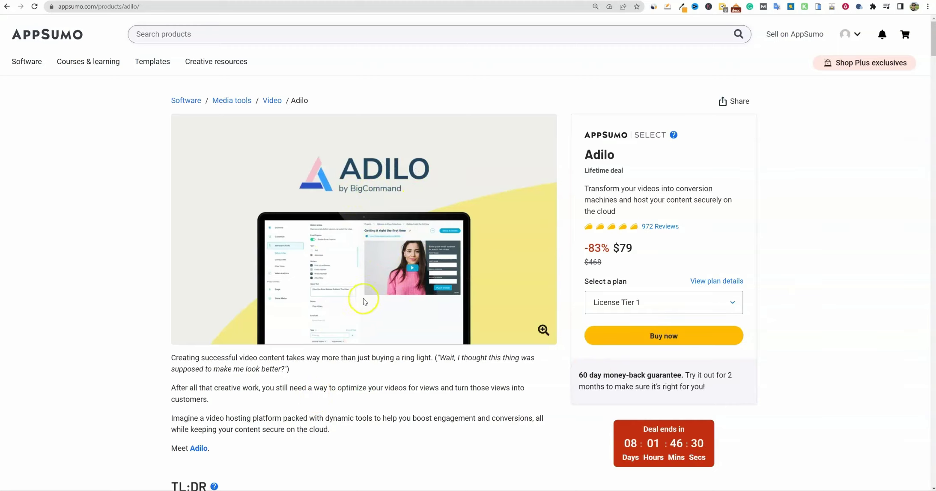
Skim the Adilo deal page on AppSumo and open the Adilo website linked in its introduction.
scroll(358, 320, "down", 1)
scroll(358, 321, "down", 12)
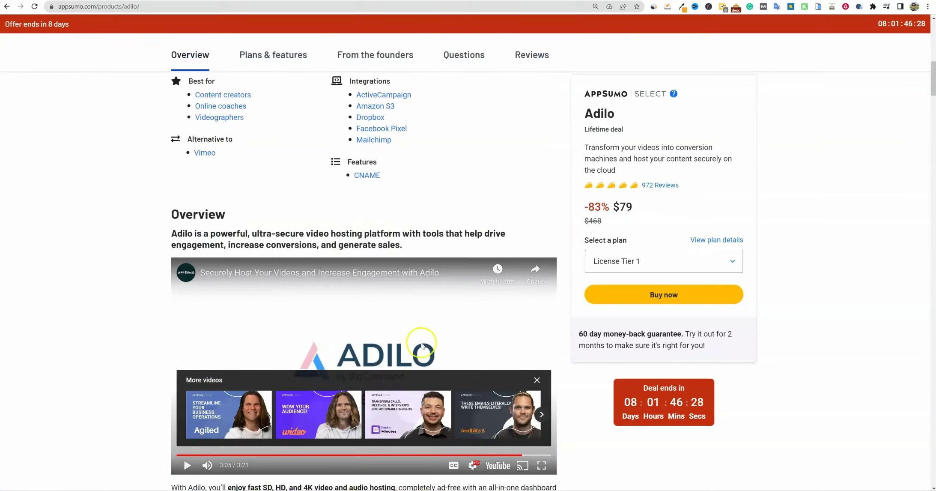
scroll(385, 343, "up", 6)
scroll(419, 307, "up", 7)
scroll(216, 234, "down", 4)
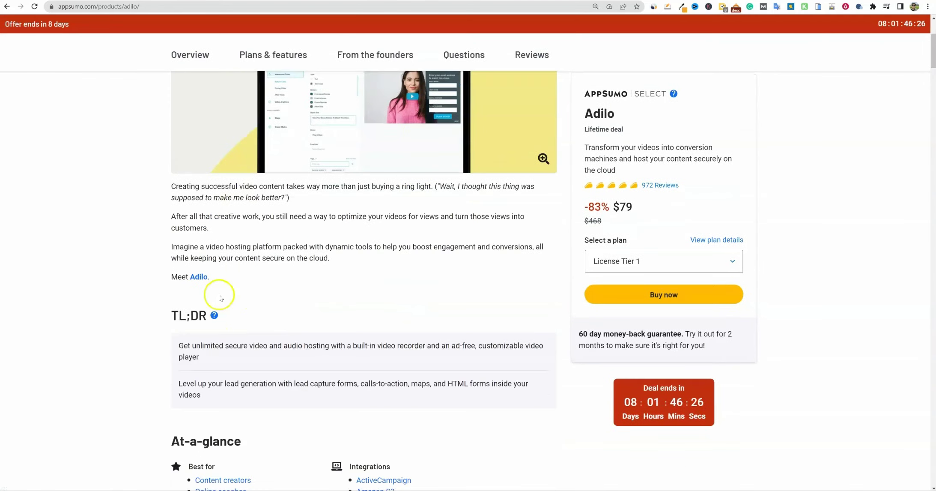
left_click(199, 277)
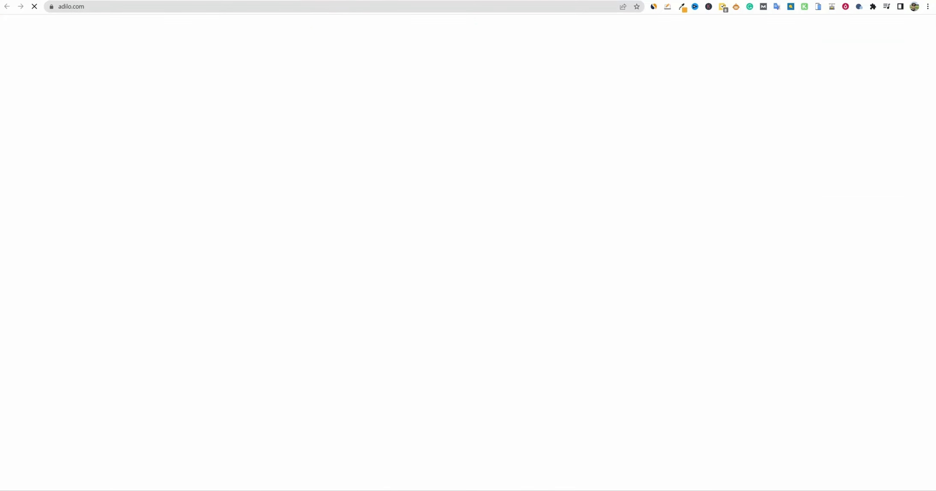
Check the Adilo site with the Similarweb extension and look over the homepage's introduction, ratings and testimonials.
left_click(652, 7)
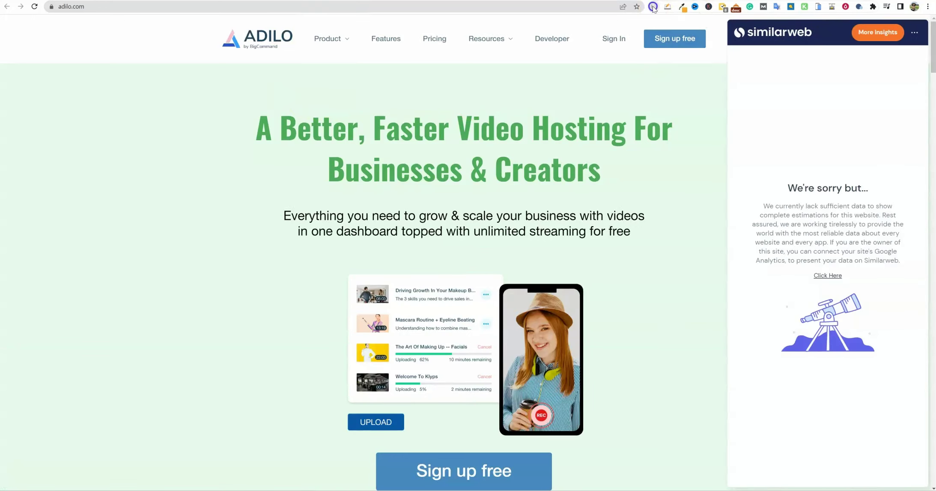
left_click(463, 120)
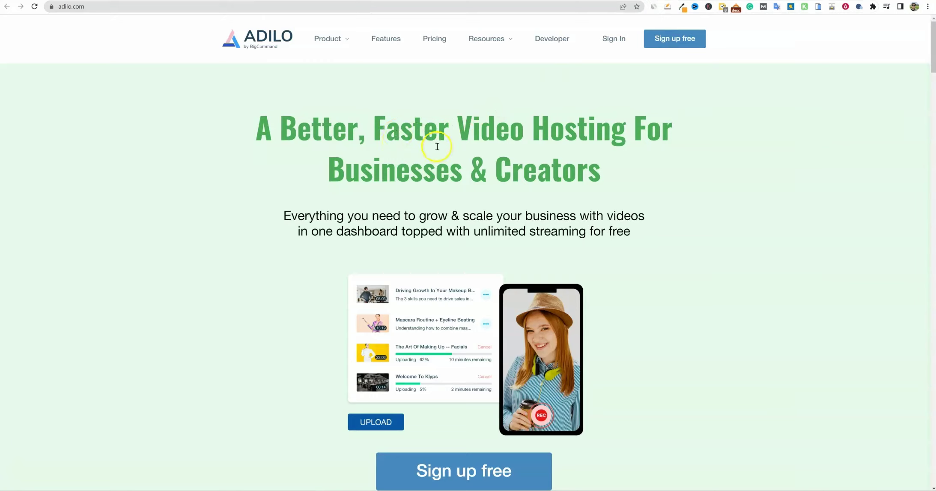
scroll(501, 243, "down", 9)
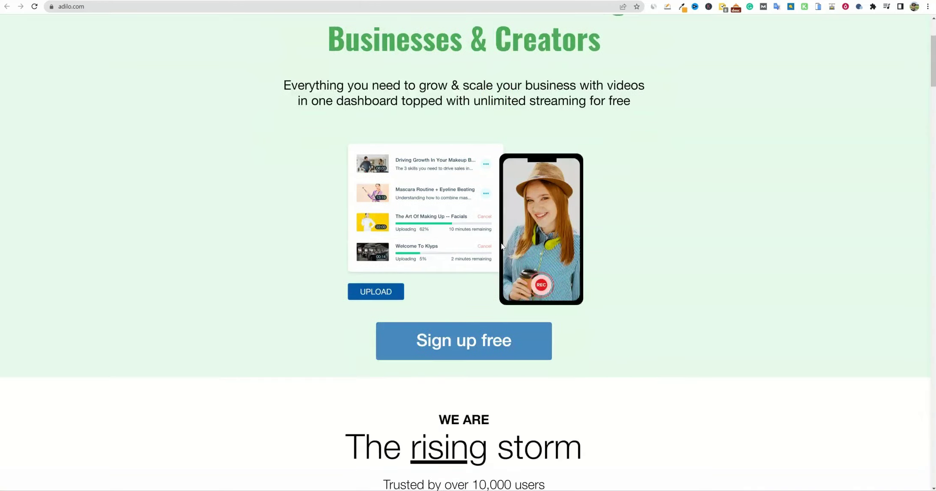
scroll(504, 245, "down", 2)
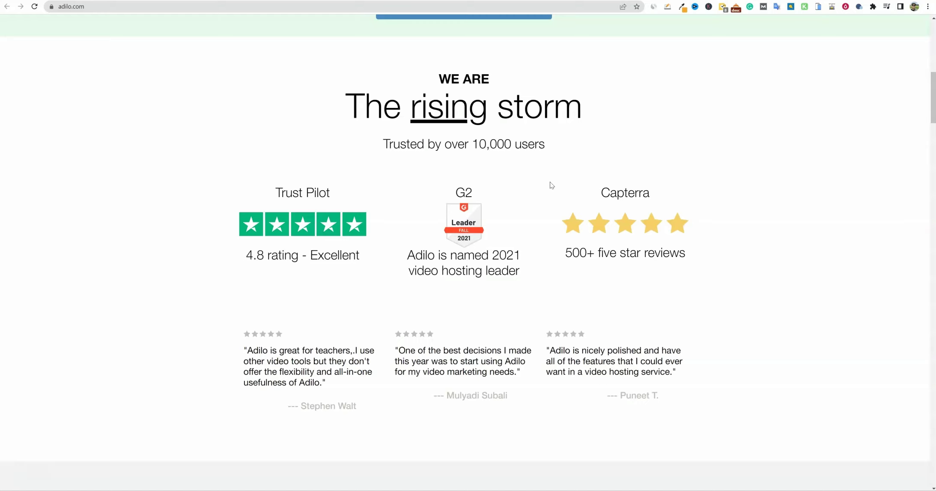
scroll(557, 182, "down", 5)
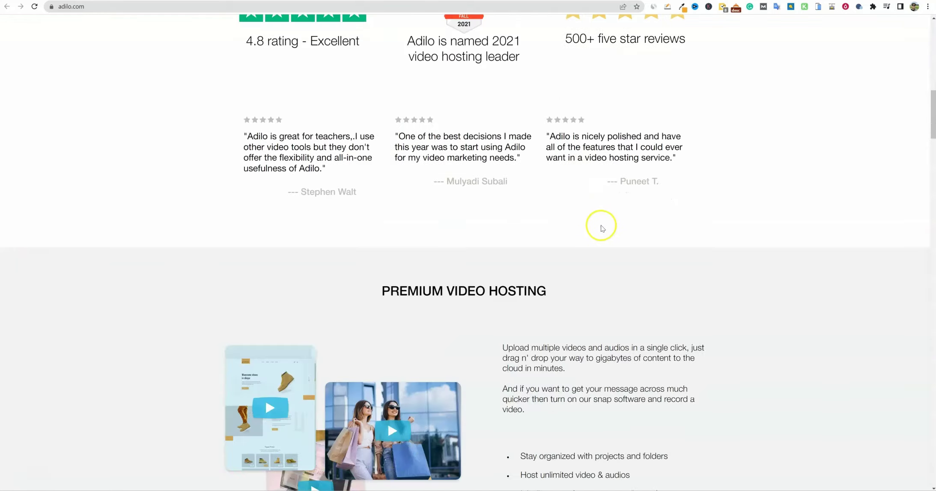
scroll(600, 221, "up", 8)
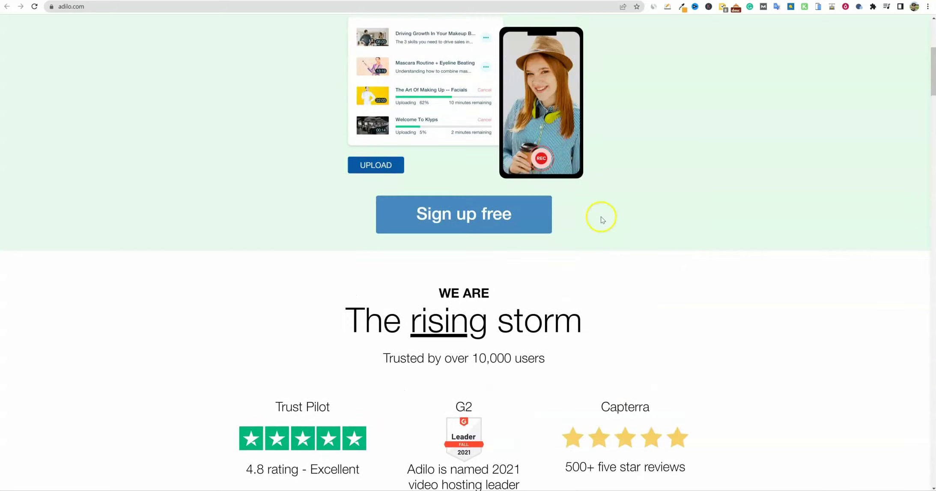
Return to the AppSumo deal page, dismiss the suggested videos over the overview video and examine the overview and pricing box.
left_click(384, 1)
scroll(401, 290, "down", 10)
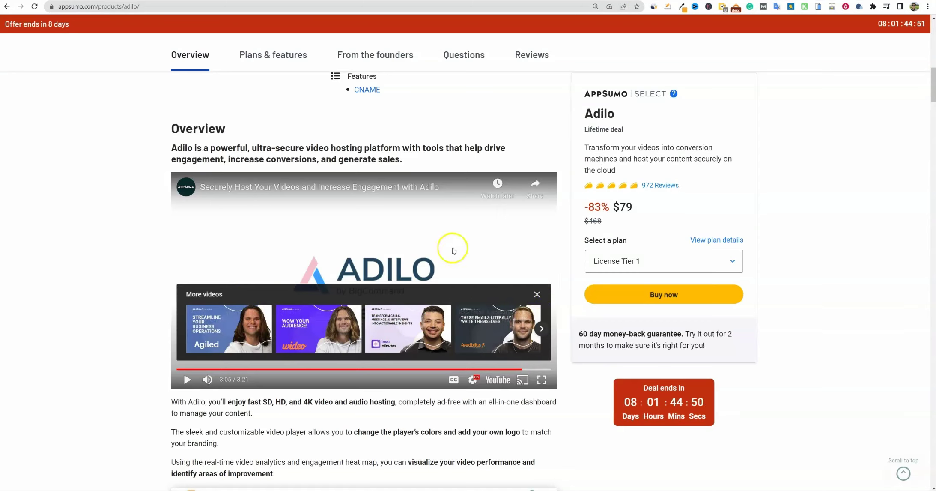
mouse_move(189, 192)
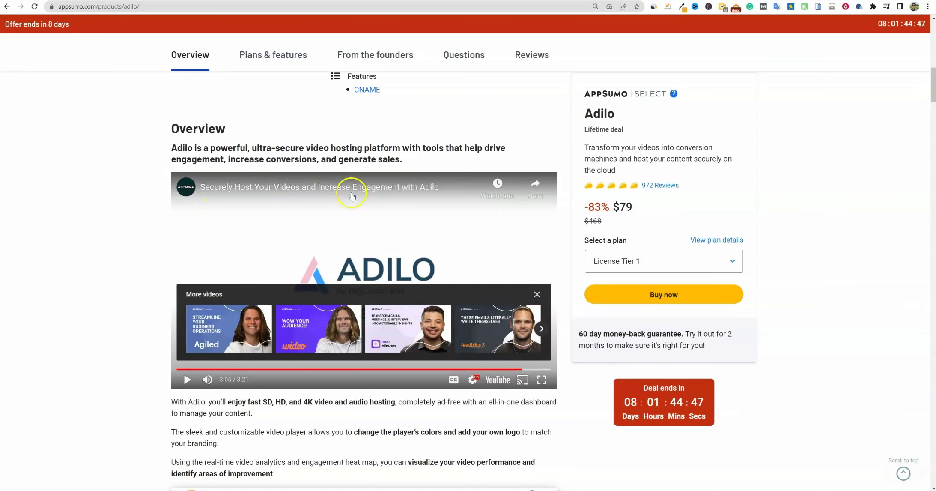
left_click(537, 295)
scroll(583, 346, "down", 5)
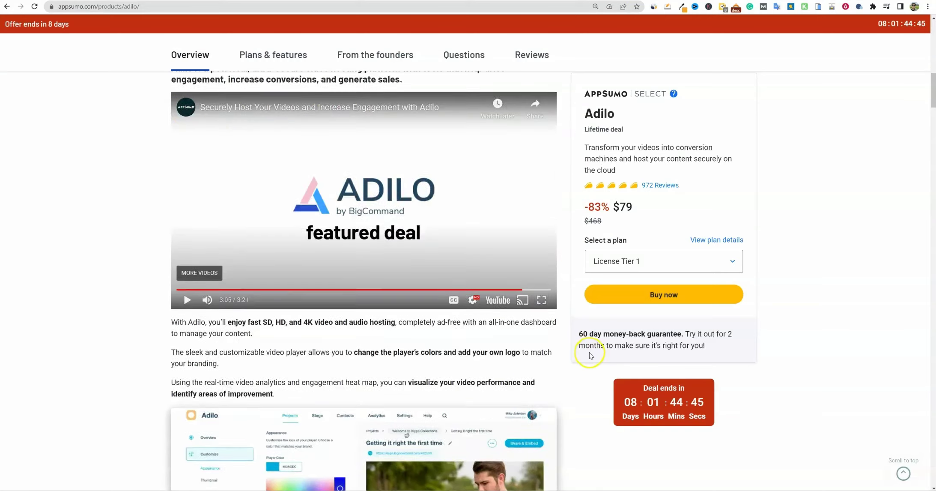
scroll(589, 353, "up", 5)
scroll(591, 352, "up", 1)
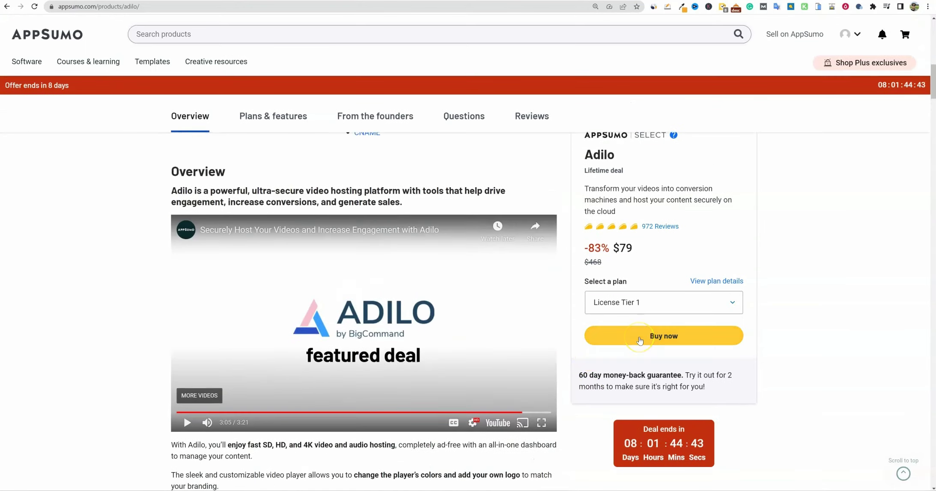
scroll(471, 257, "down", 1)
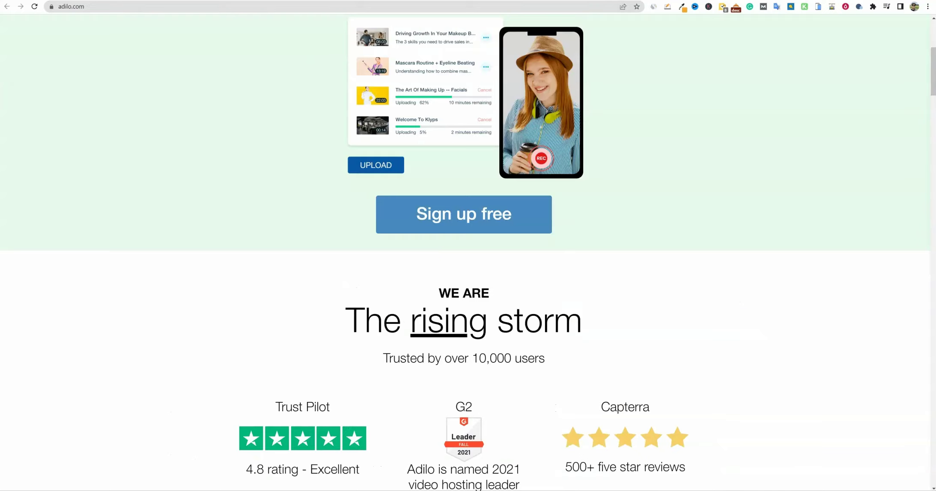
Go back to the Adilo site, reopen its Similarweb extension panel and copy the site address adilo.com.
left_click(465, 300)
scroll(465, 300, "down", 4)
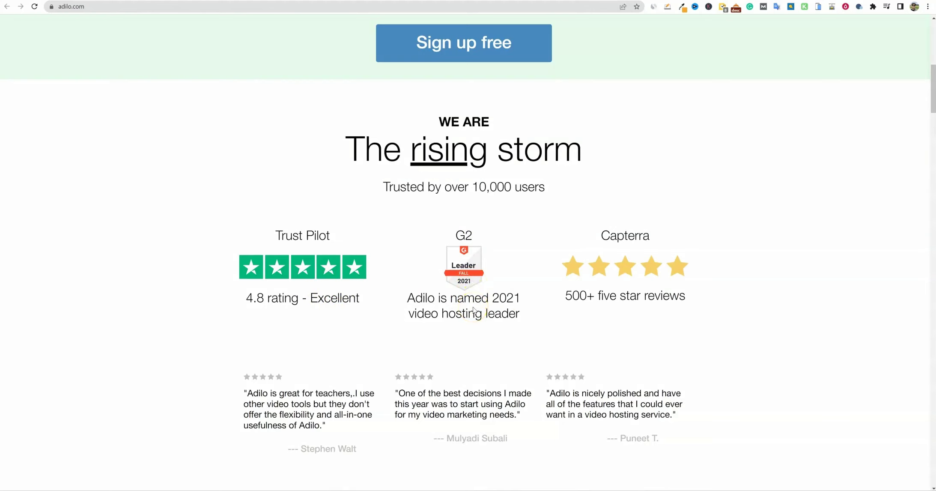
left_click(652, 7)
left_click(105, 7)
key("ctrl+c")
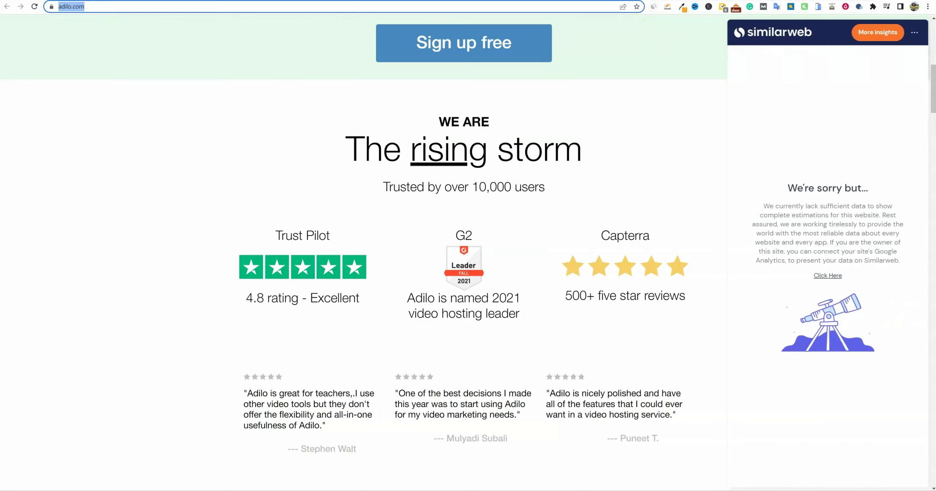
Search Google for "similar web" in a new tab and open the Similarweb website.
key("ctrl+t")
type("similar web")
key("Return")
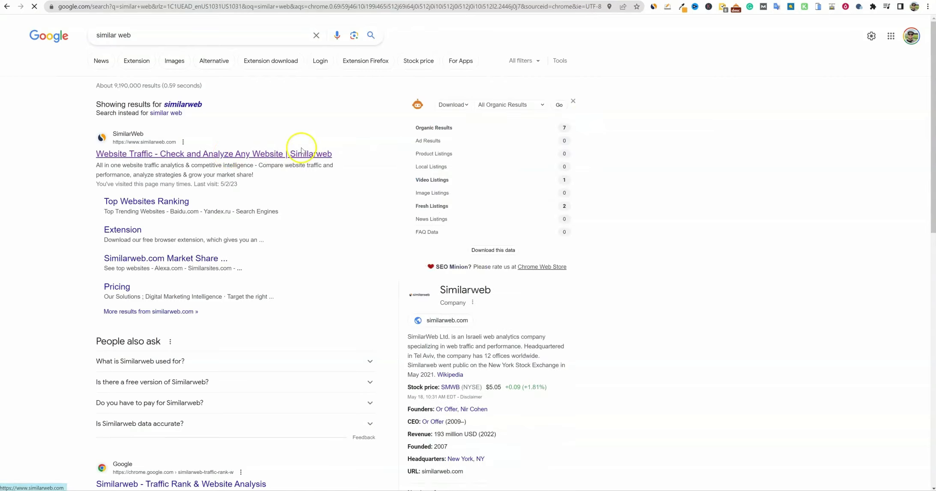
left_click(306, 154)
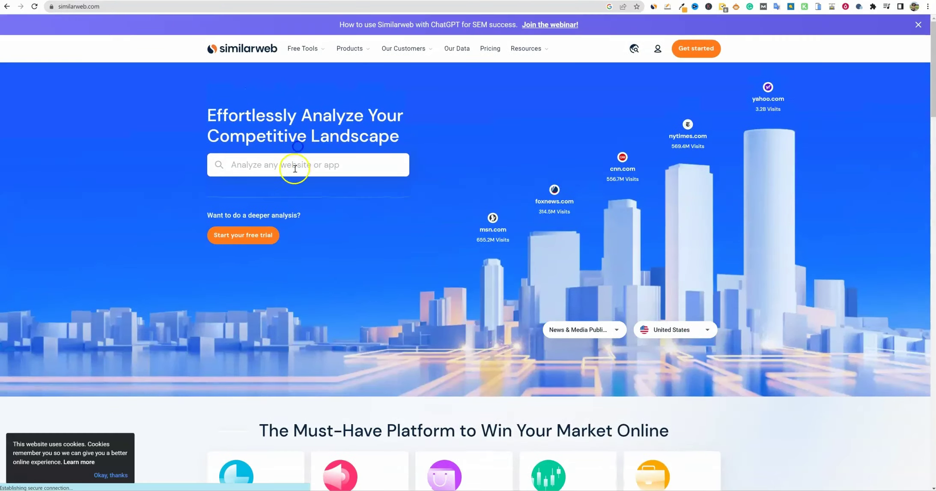
Analyze adilo.com on Similarweb and examine its traffic overview and category ranking chart.
left_click(295, 168)
key("ctrl+v")
key("Return")
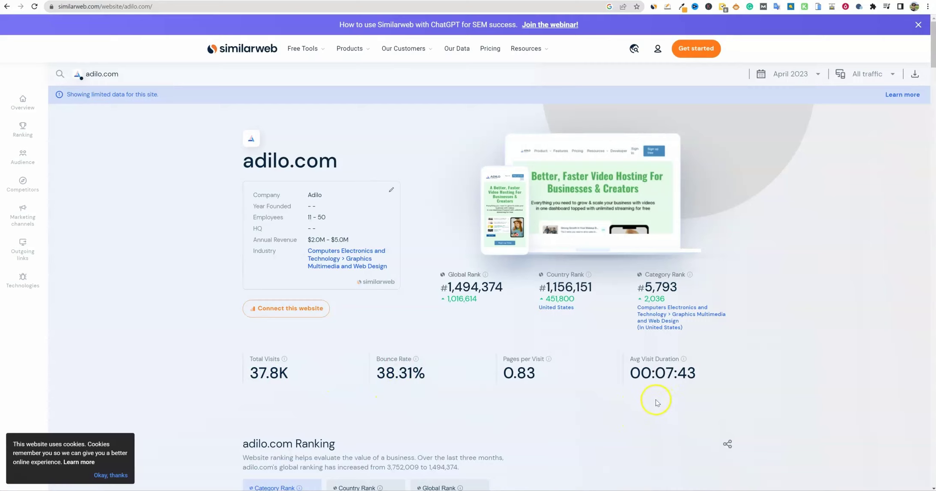
scroll(644, 396, "down", 7)
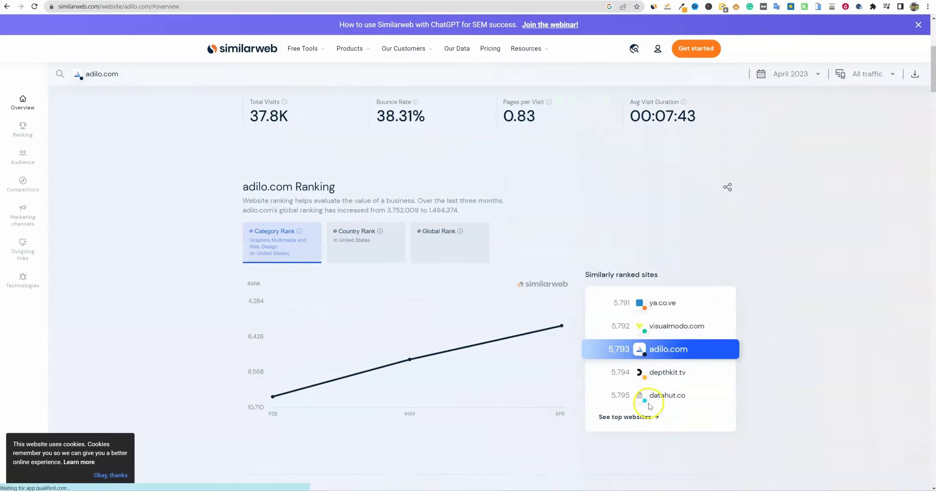
scroll(653, 407, "up", 7)
scroll(647, 402, "down", 8)
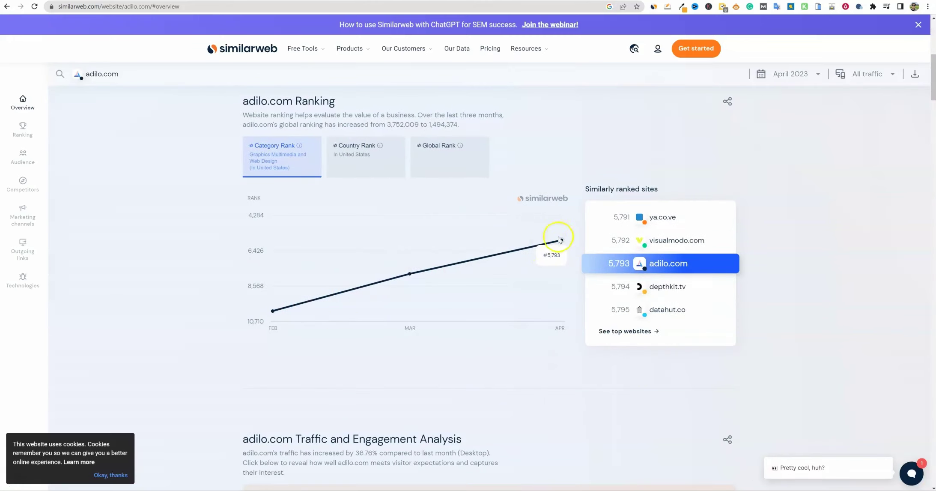
scroll(698, 208, "up", 3)
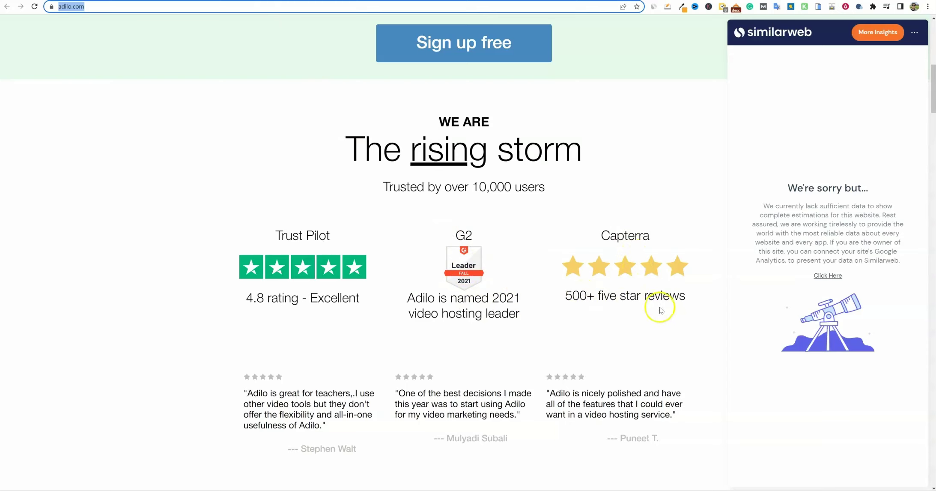
Return to the Adilo site and highlight the multi-upload, audio quality, unlimited hosting and inbuilt recording text under Premium Video Hosting.
scroll(611, 355, "down", 3)
scroll(614, 356, "down", 8)
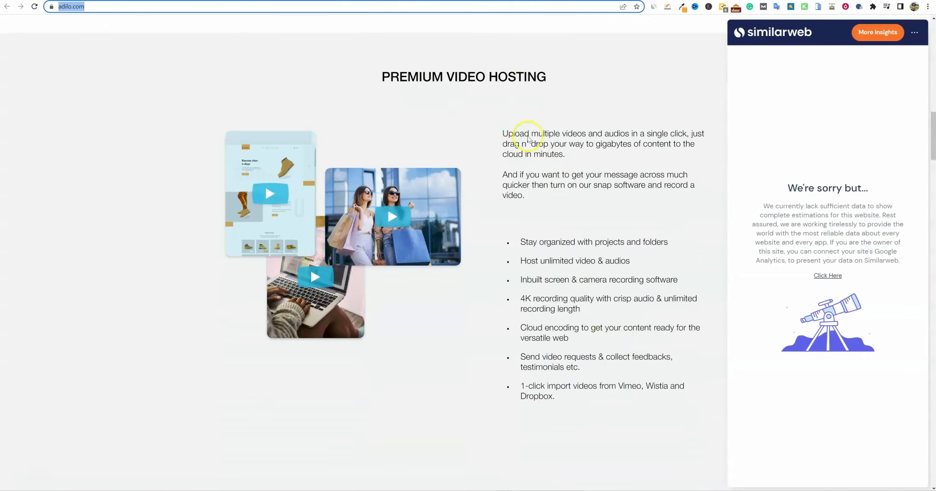
left_click(502, 133)
left_click_drag(502, 134, 701, 151)
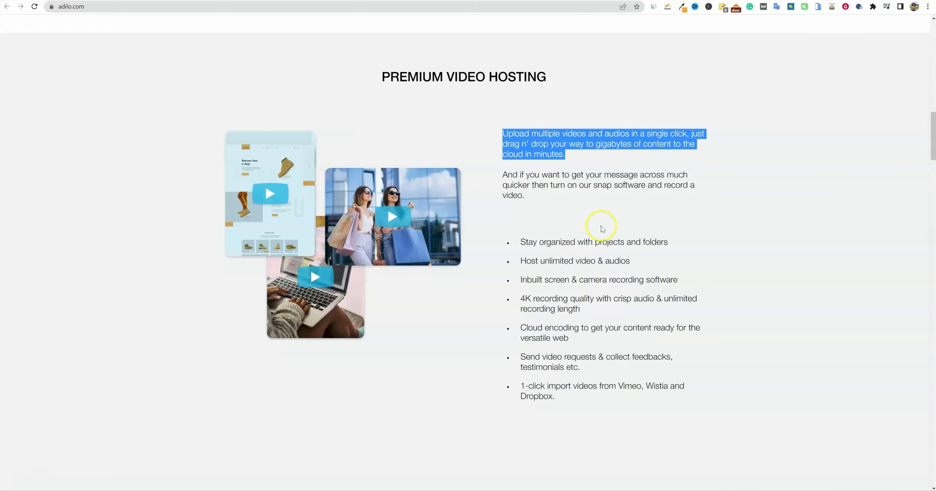
left_click_drag(569, 299, 656, 300)
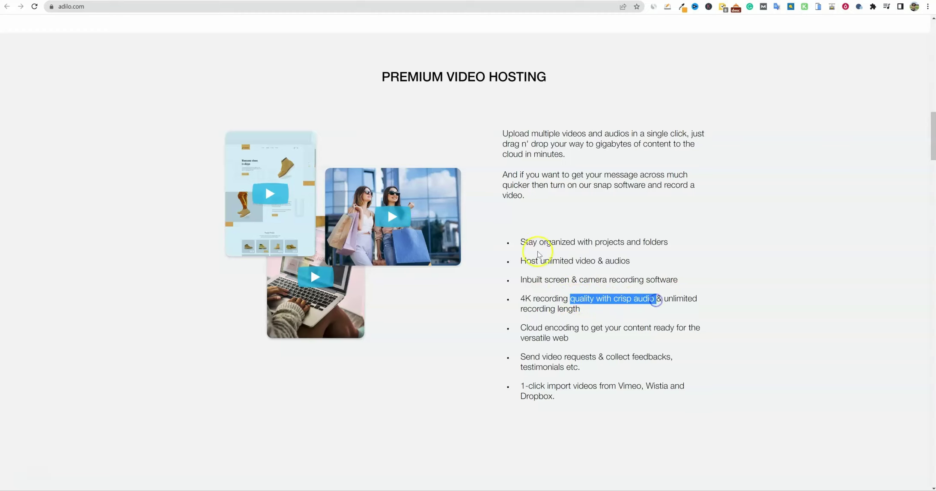
left_click_drag(521, 260, 690, 265)
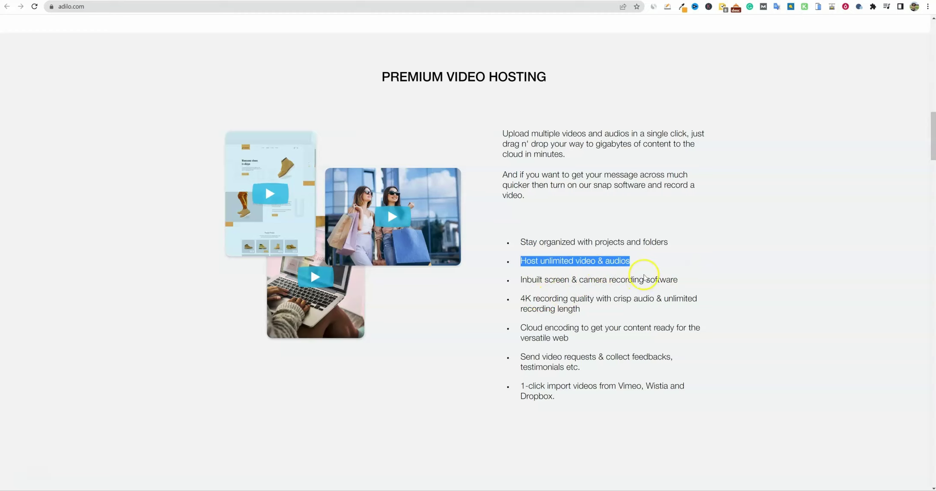
left_click_drag(530, 281, 685, 278)
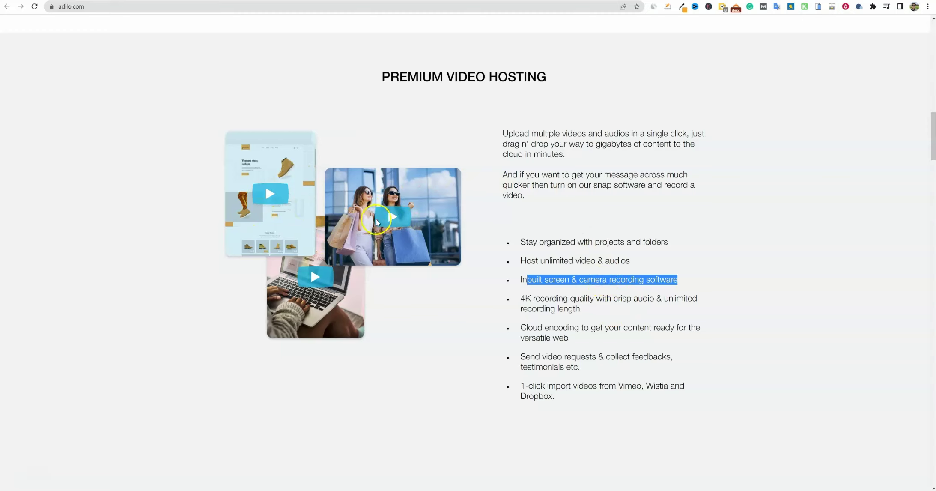
Highlight the 1-click import bullet under Premium Video Hosting, including the names Wistia and Vimeo.
scroll(552, 369, "down", 1)
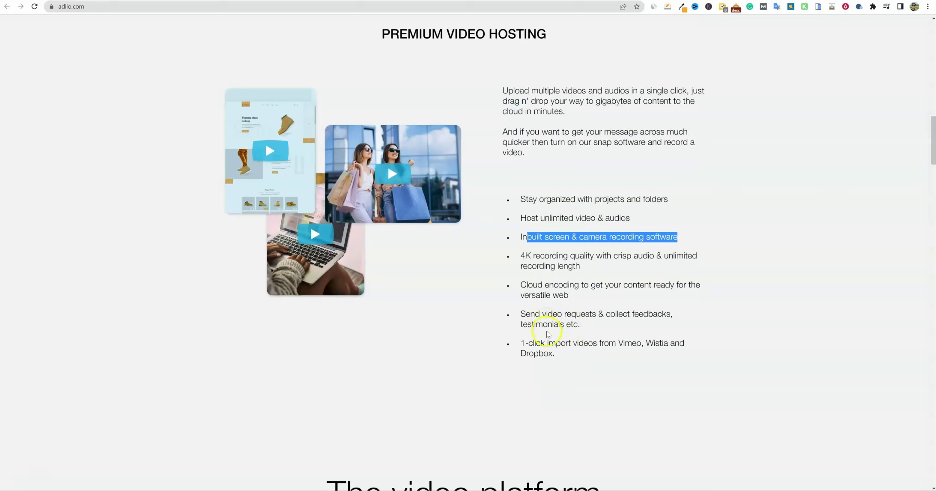
left_click_drag(520, 343, 682, 339)
triple_click(689, 340)
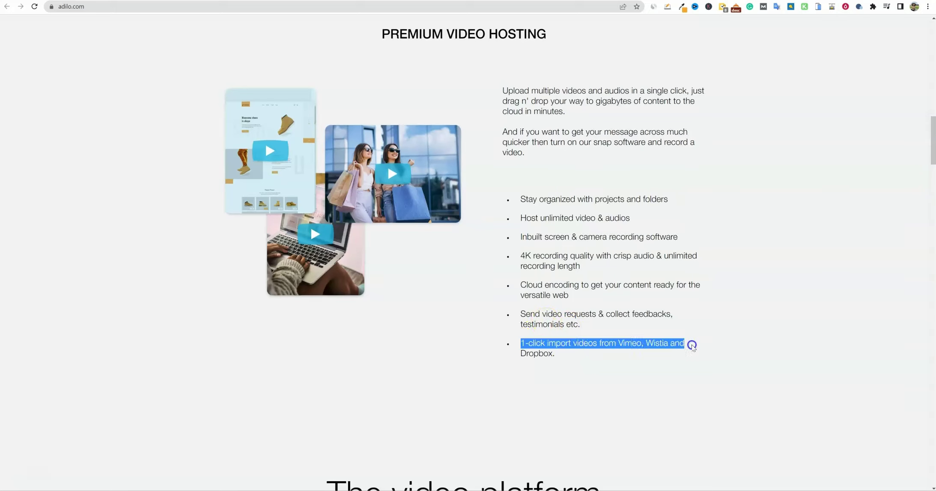
left_click(629, 344)
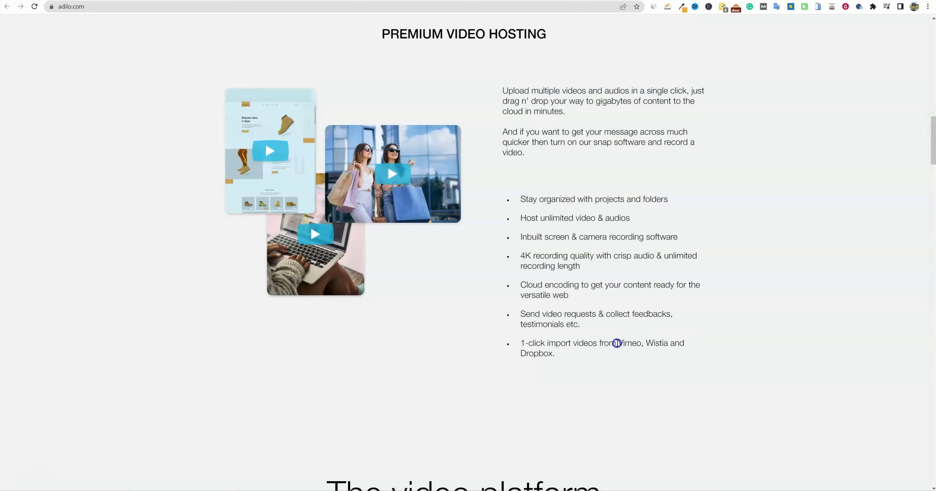
left_click_drag(648, 342, 676, 341)
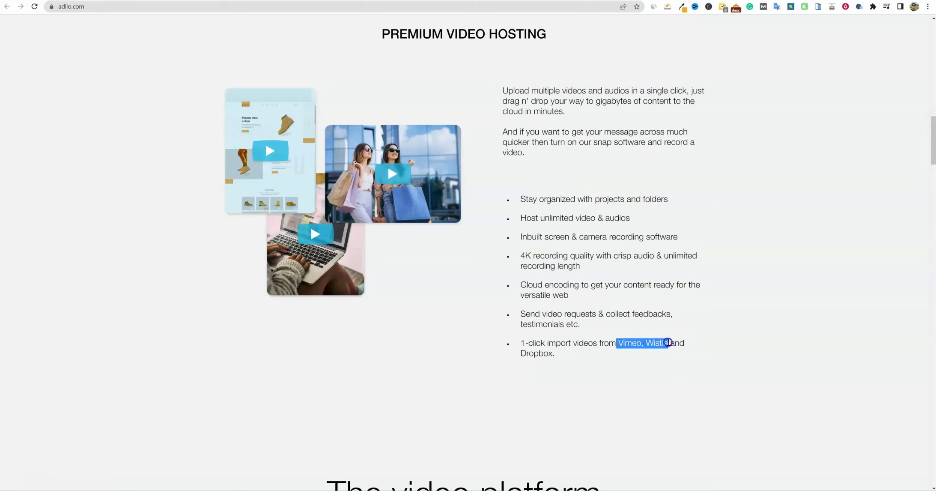
left_click(651, 344)
double_click(654, 344)
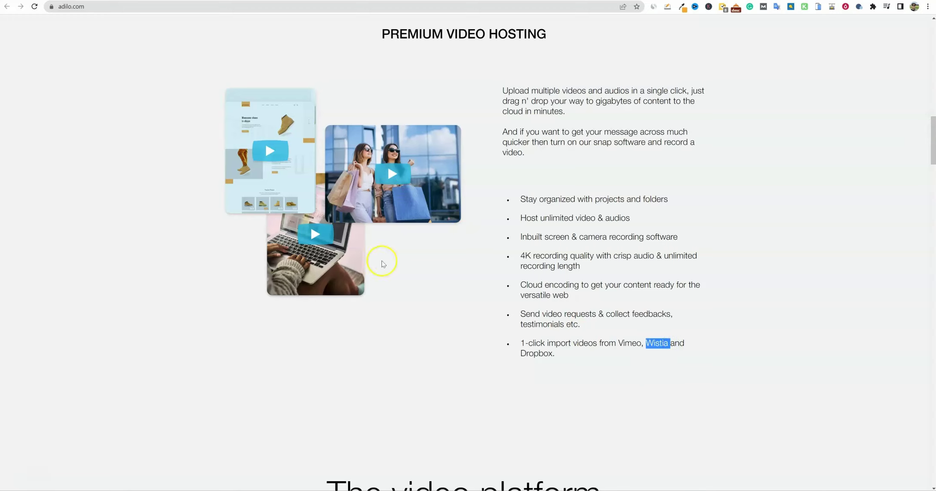
double_click(621, 343)
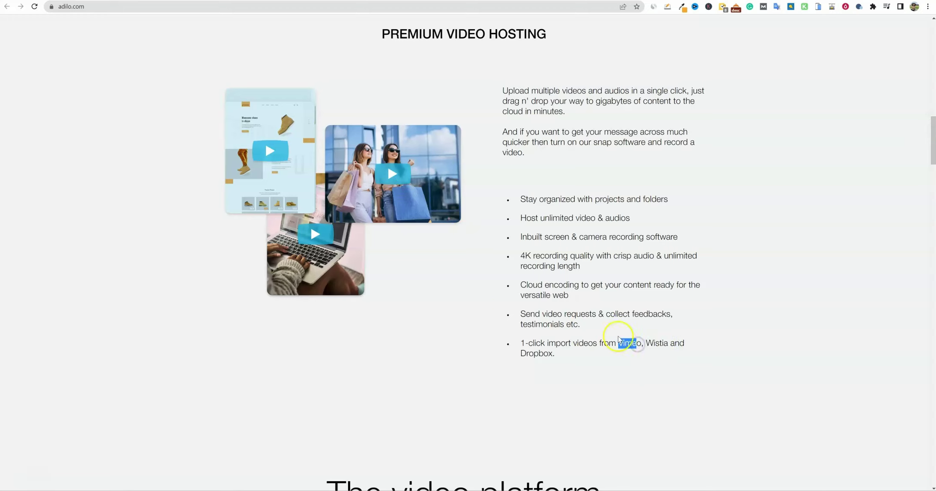
Clear the text selection and go back to the ratings and testimonials on the Adilo homepage.
left_click(613, 306)
scroll(611, 330, "down", 3)
scroll(612, 329, "up", 9)
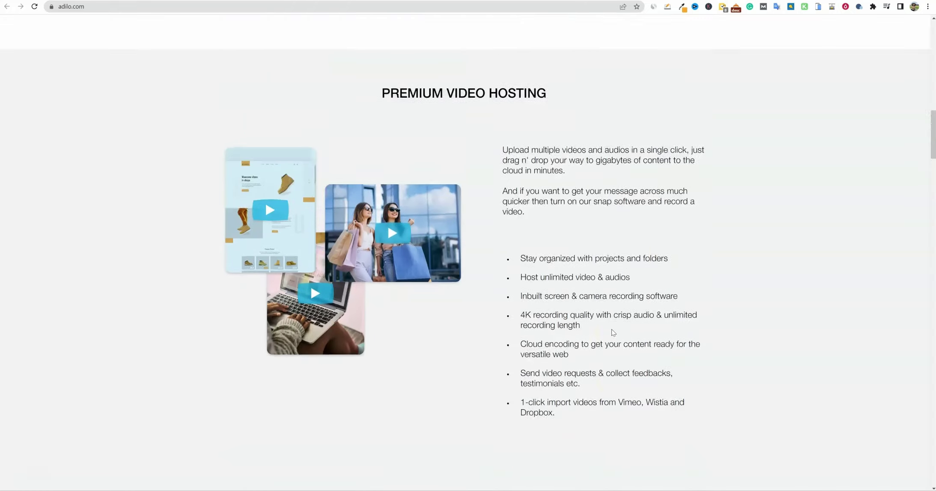
scroll(612, 330, "up", 6)
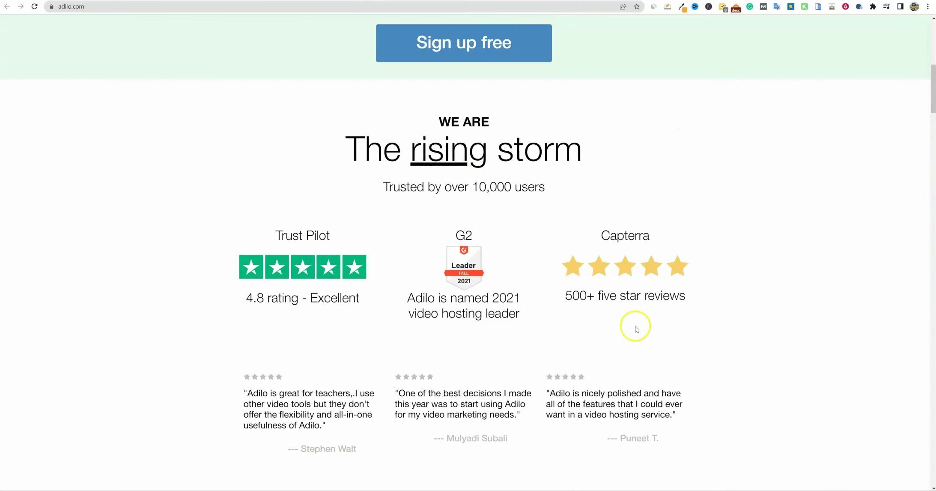
Return to the Adilo deal page on AppSumo and examine the overview's player customization, SEO and lead capture sections.
left_click(230, 1)
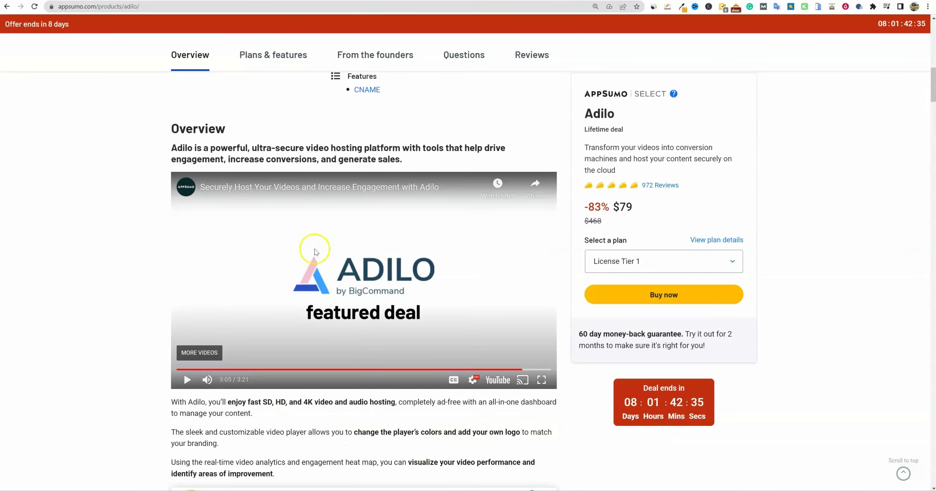
scroll(406, 302, "down", 15)
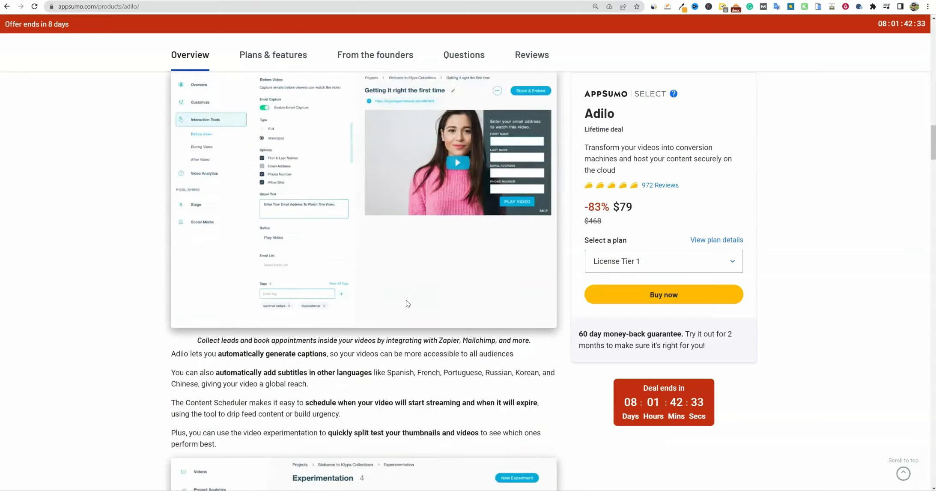
scroll(406, 302, "down", 5)
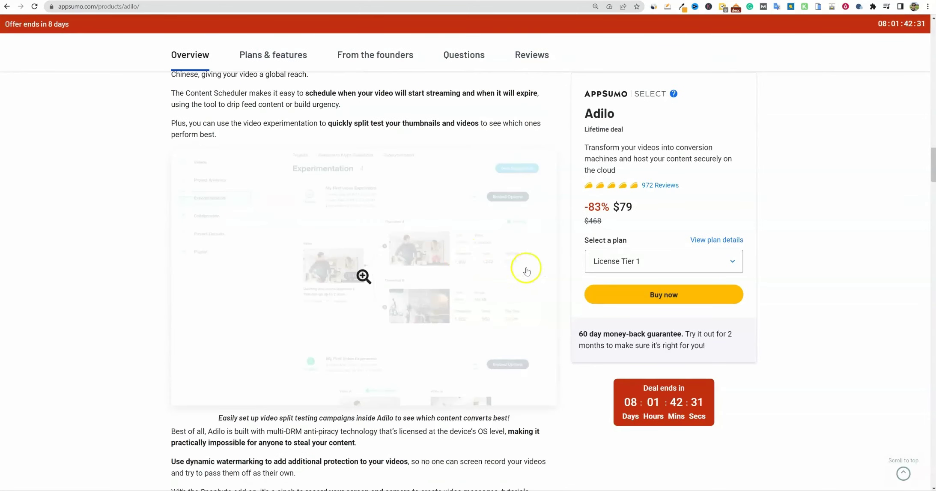
scroll(503, 200, "up", 8)
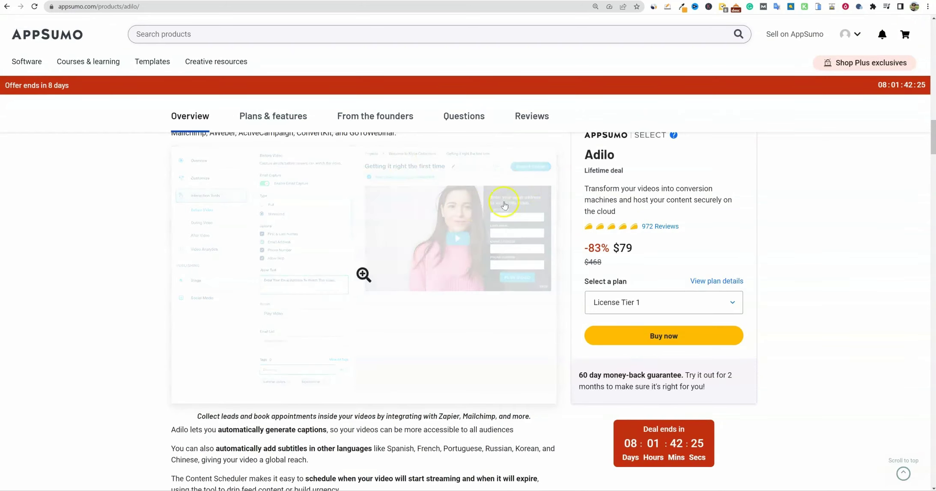
scroll(134, 292, "up", 8)
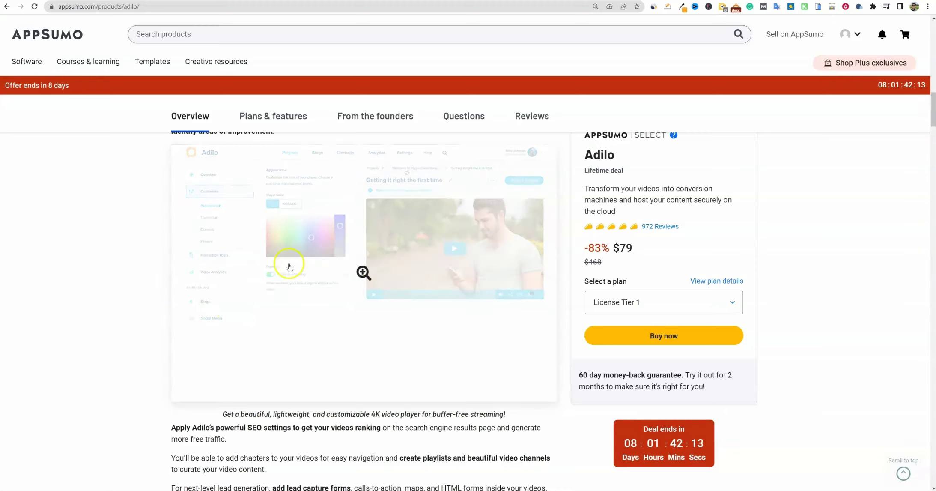
scroll(324, 414, "down", 7)
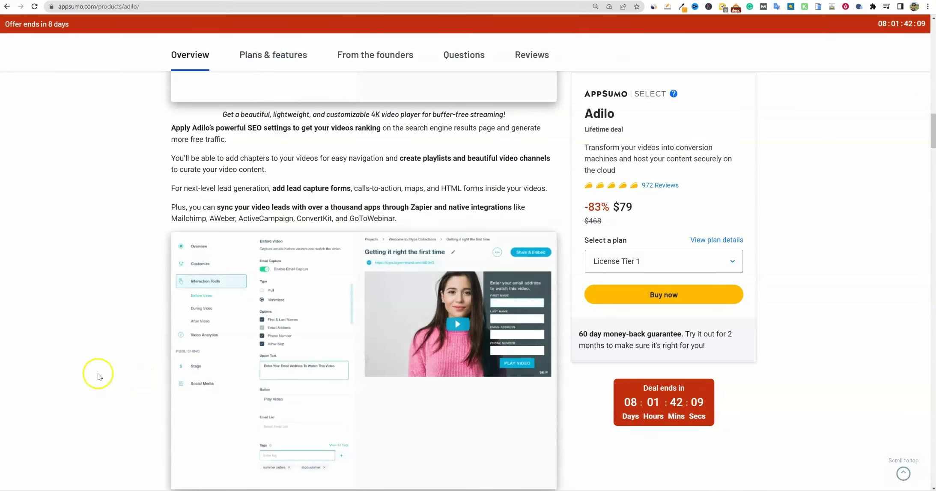
scroll(98, 377, "down", 2)
Read the AppSumo overview's sections on video split testing, multi-DRM anti-piracy technology and dynamic watermarking.
scroll(97, 376, "down", 10)
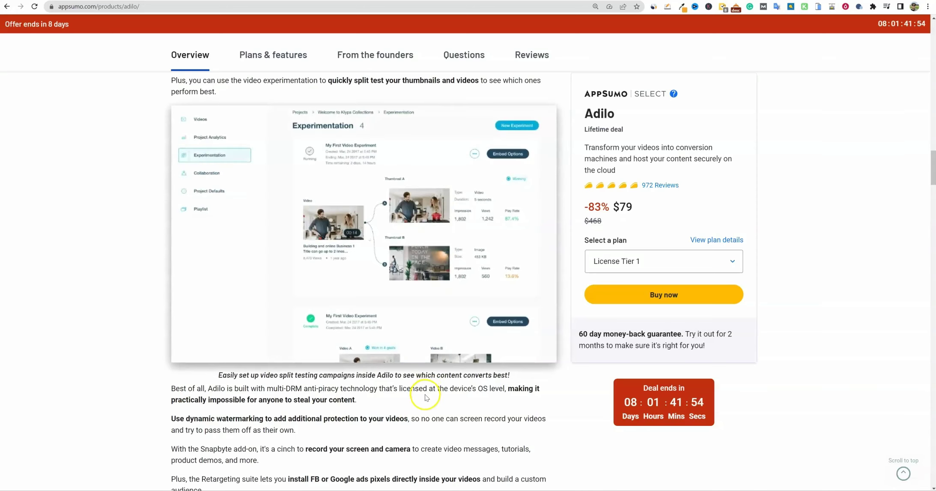
scroll(437, 399, "down", 2)
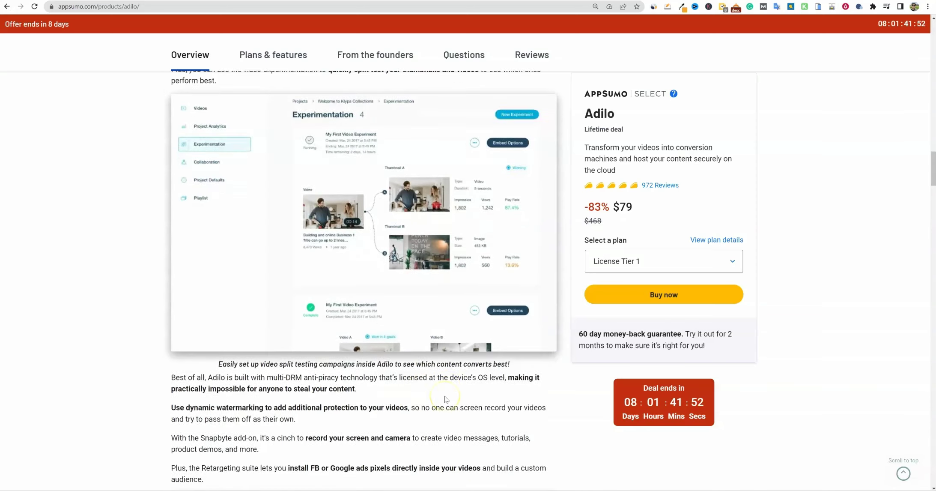
scroll(446, 399, "up", 3)
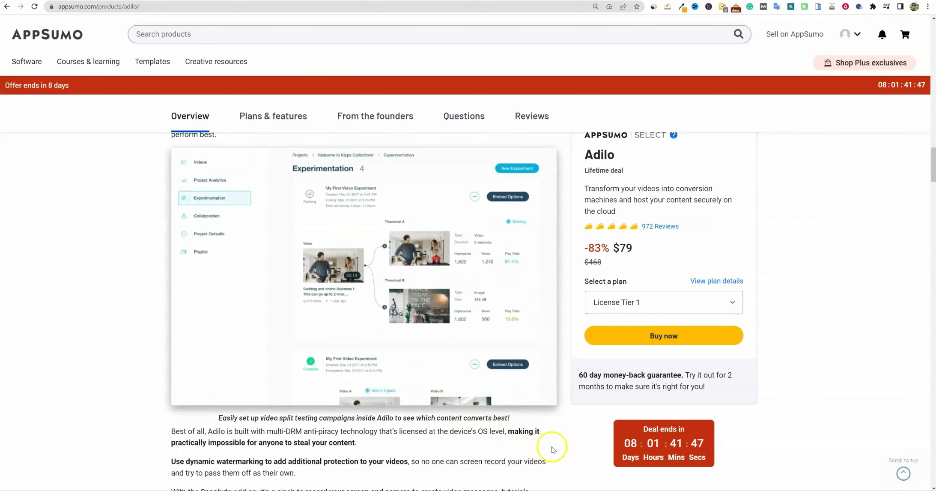
scroll(569, 437, "down", 3)
scroll(581, 425, "down", 5)
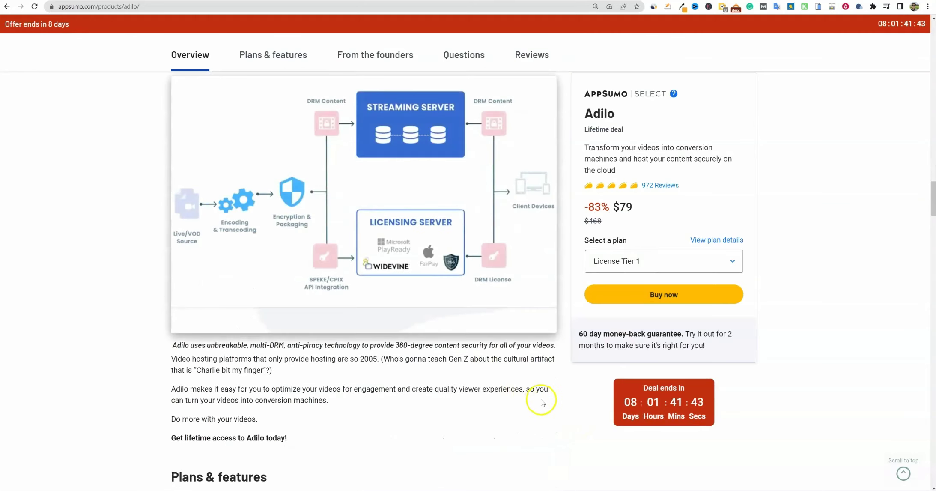
scroll(539, 397, "up", 1)
Highlight the optional add-on lines for bandwidth, AI captions and anti-piracy DRM licenses in the deal terms, and clear the selection.
scroll(551, 394, "down", 10)
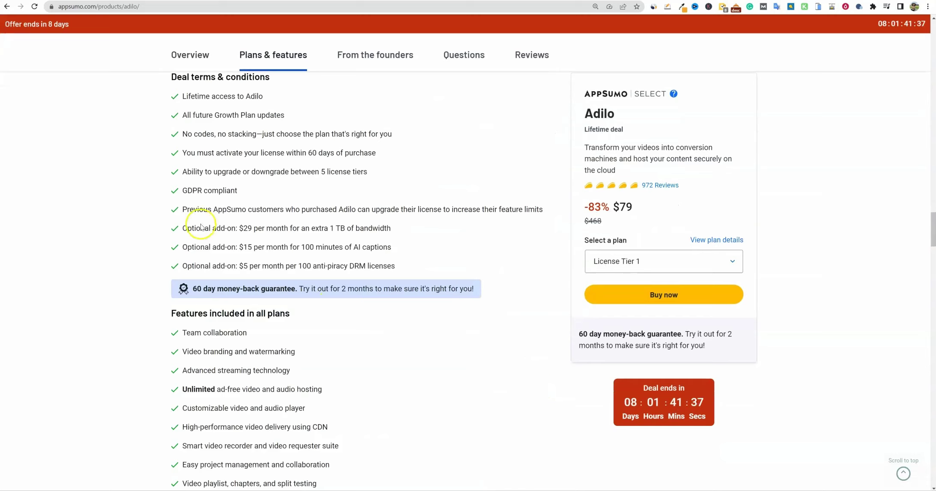
left_click_drag(183, 228, 419, 242)
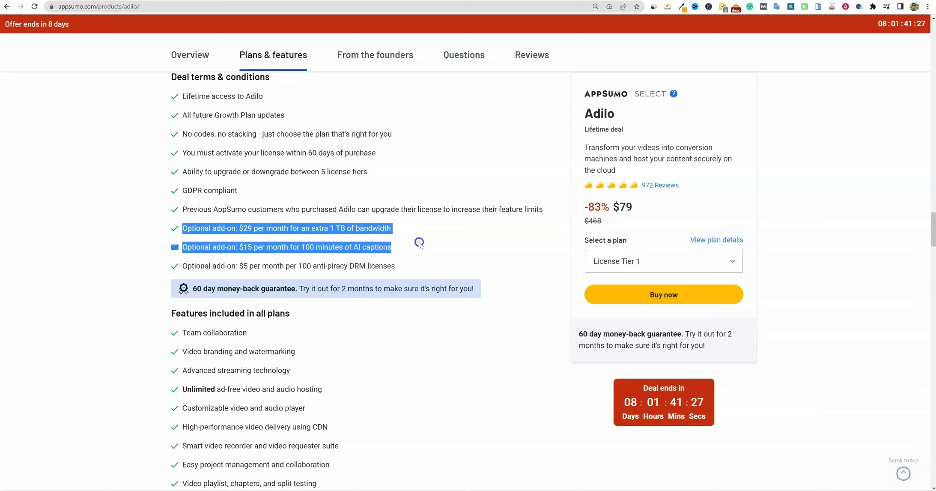
mouse_move(391, 247)
left_mouse_down()
mouse_move(315, 247)
mouse_move(395, 243)
left_mouse_up()
left_click(401, 244)
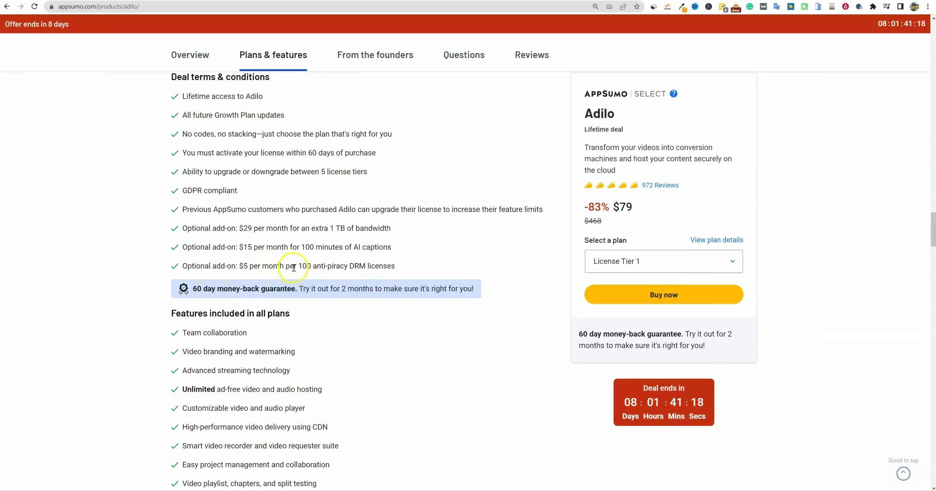
left_click_drag(298, 267, 429, 264)
left_click(429, 264)
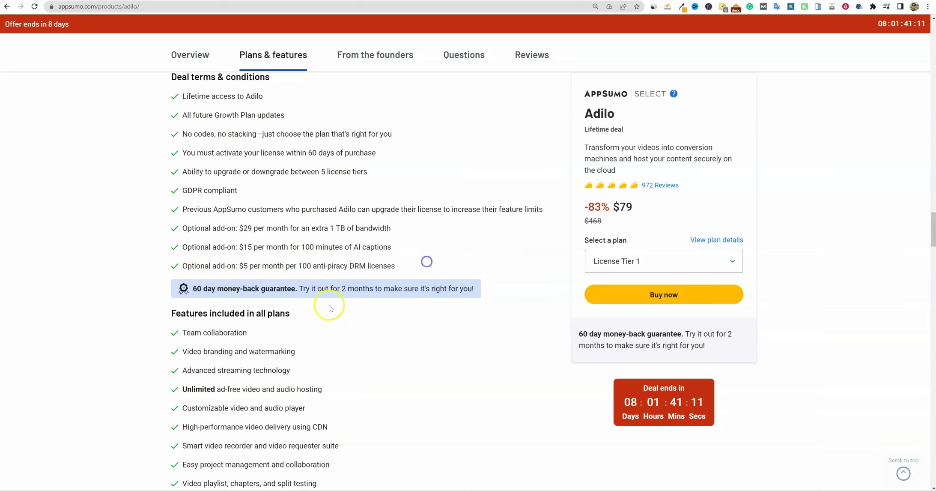
Go to the license tier plans, highlight License Tier 1's 40 min of A.I. captions and translations, and clear the selection.
scroll(328, 307, "down", 6)
scroll(347, 323, "down", 3)
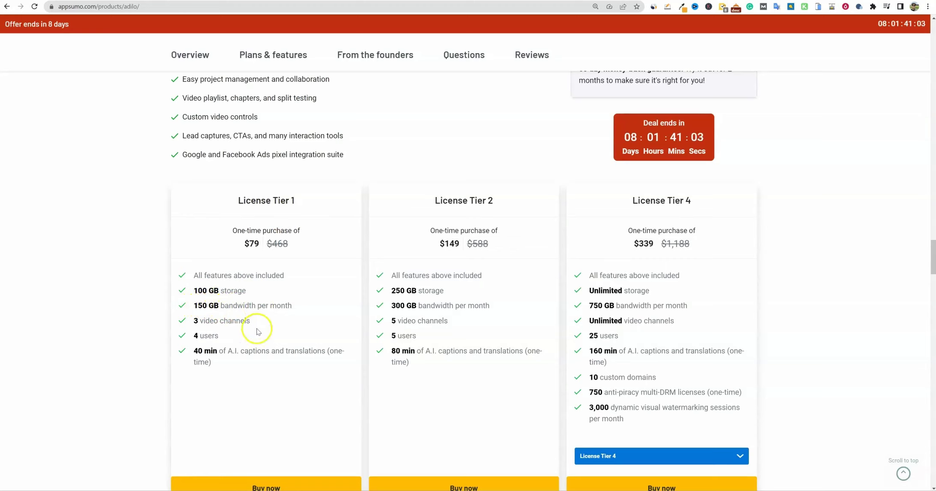
left_click_drag(200, 352, 345, 369)
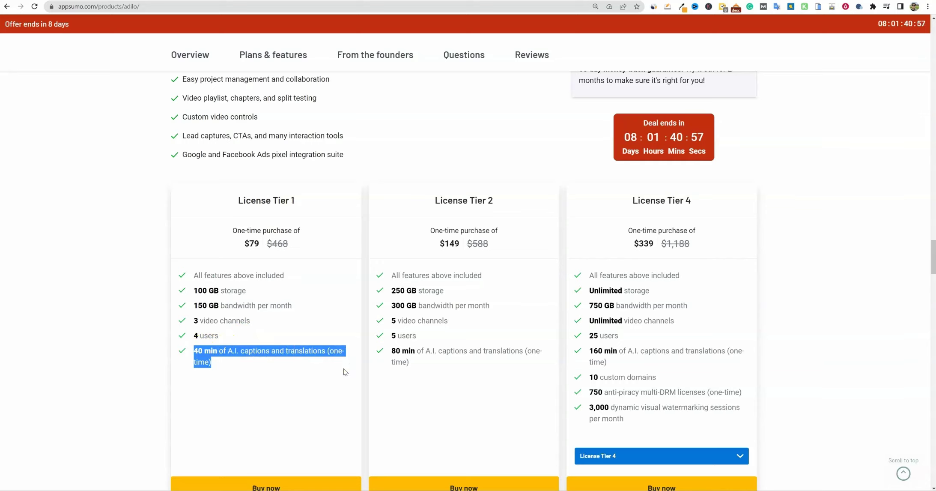
left_click(326, 262)
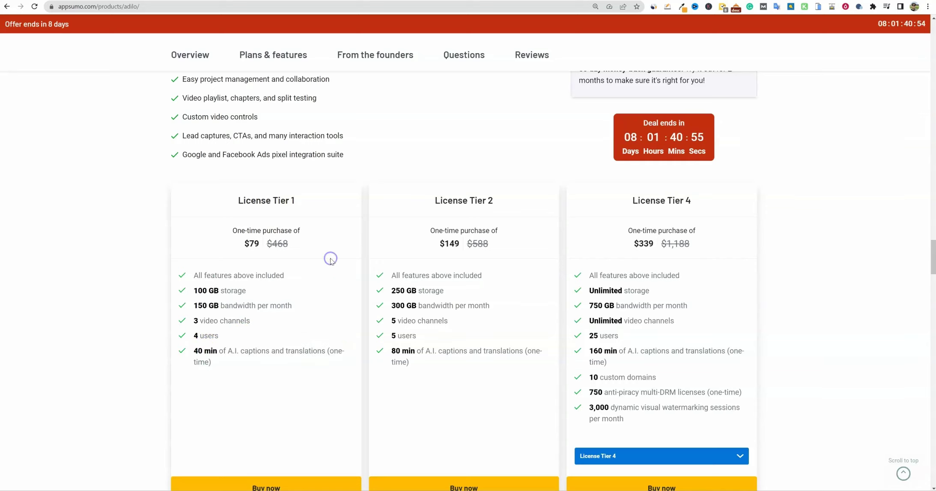
Highlight the License Tier 1 card from its title through its bandwidth allowance, and clear the selection.
scroll(335, 264, "down", 2)
scroll(335, 264, "up", 1)
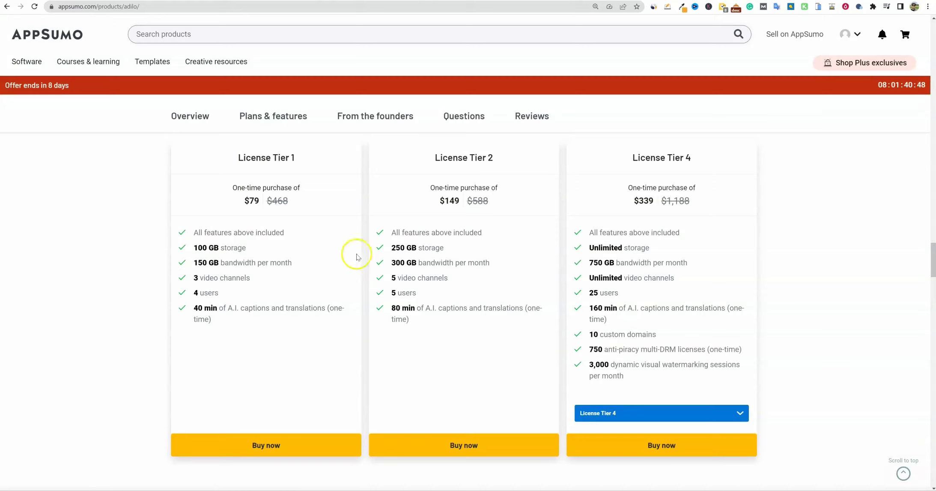
left_click_drag(236, 158, 317, 271)
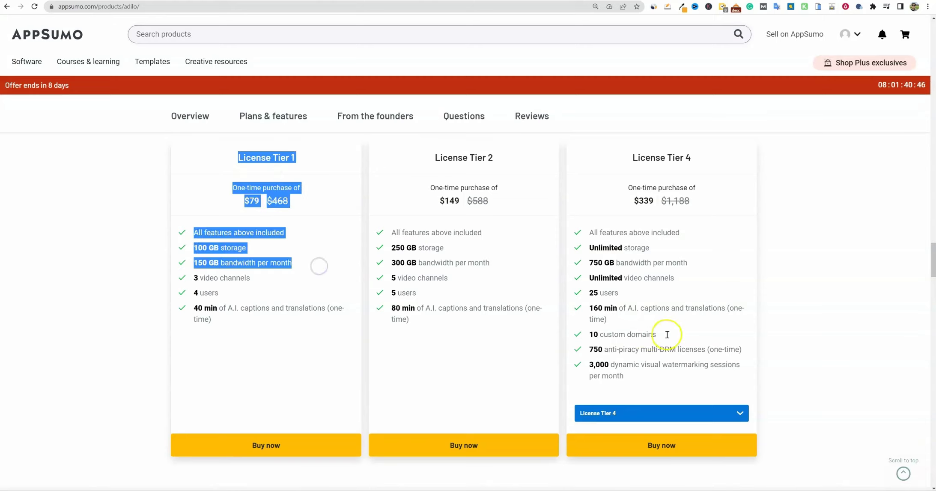
left_click(806, 234)
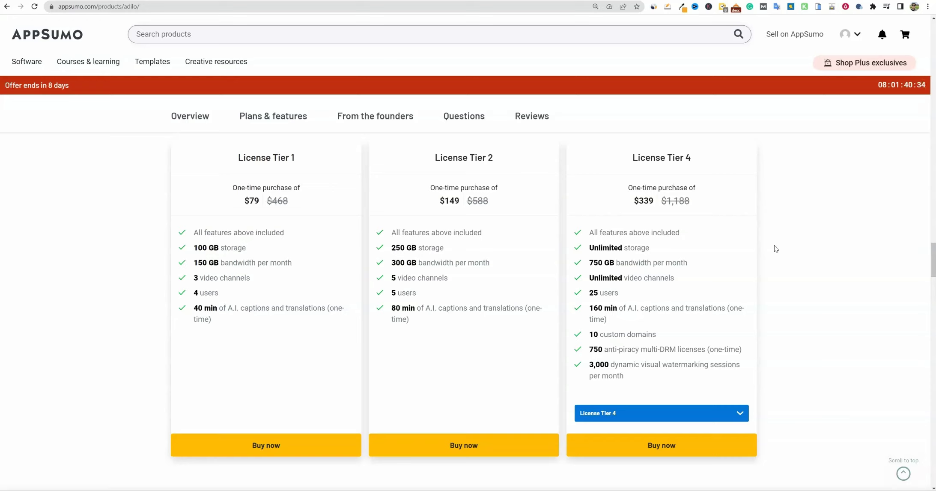
Highlight License Tier 1's 100 GB storage and 150 GB bandwidth per month lines in turn, clearing the selection after each.
left_click_drag(265, 248, 180, 247)
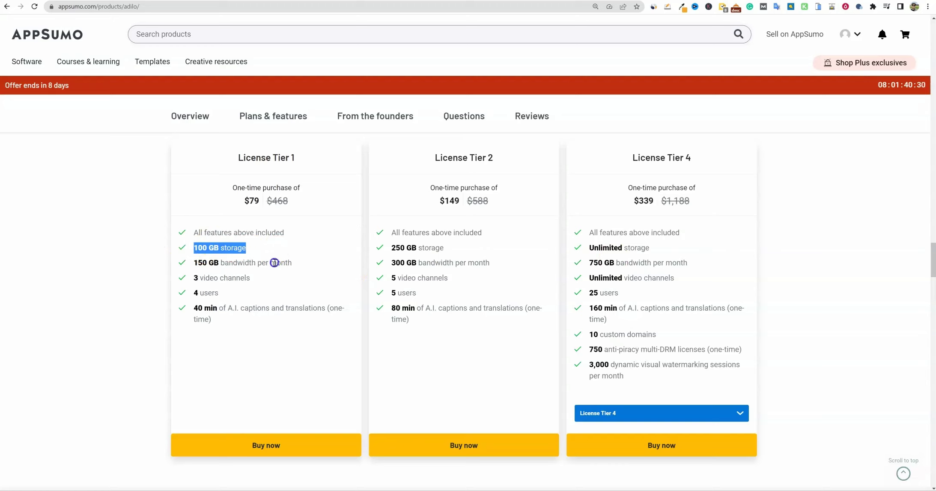
left_click(301, 262)
left_click_drag(301, 263, 167, 262)
left_click(338, 248)
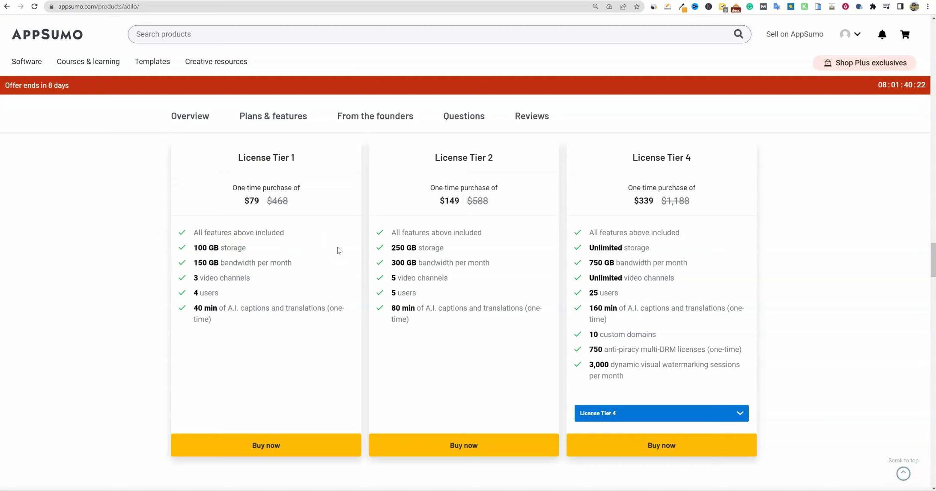
left_click_drag(317, 260, 138, 262)
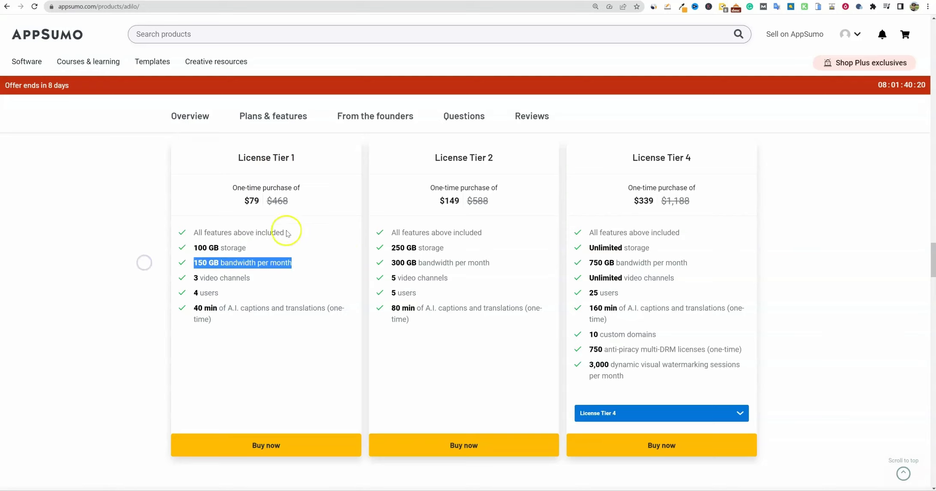
left_click(346, 208)
left_click_drag(308, 248, 185, 247)
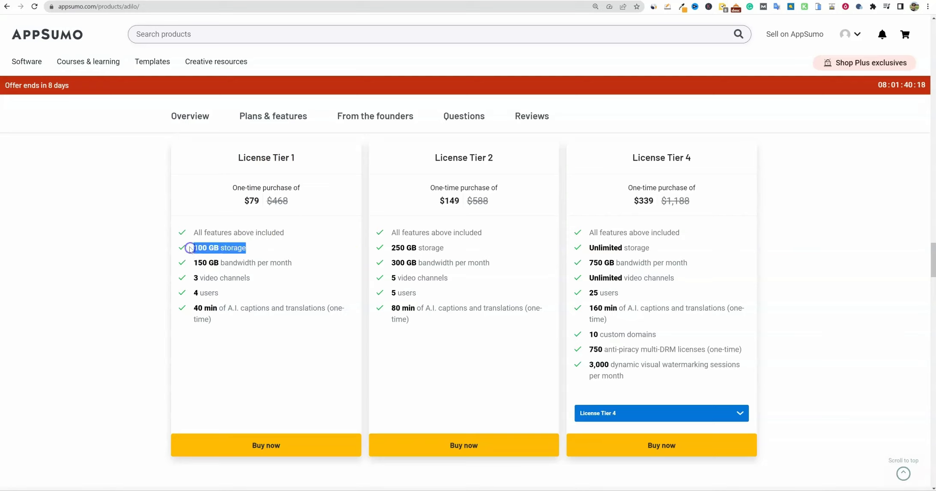
left_click(339, 229)
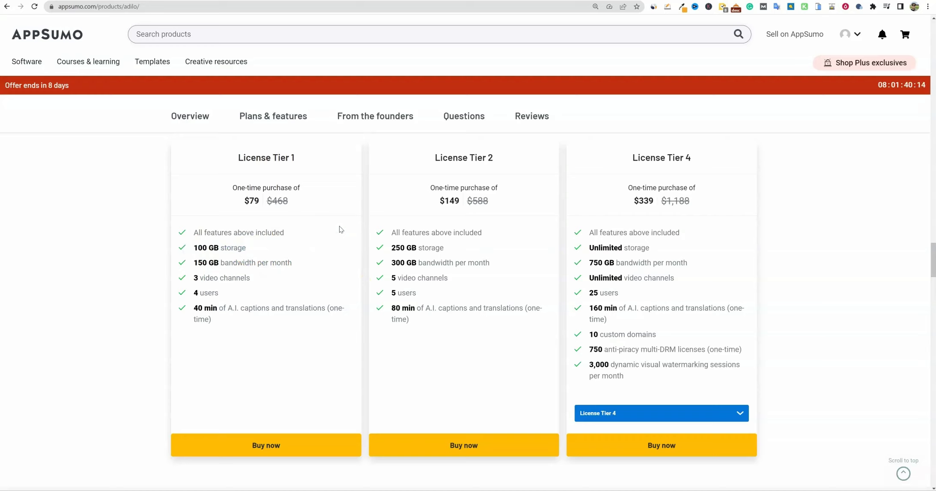
Highlight License Tier 4's feature list through the dynamic visual watermarking sessions, and clear the selection.
left_click(325, 210)
left_click(539, 266)
left_click_drag(592, 231, 737, 377)
left_click(741, 236)
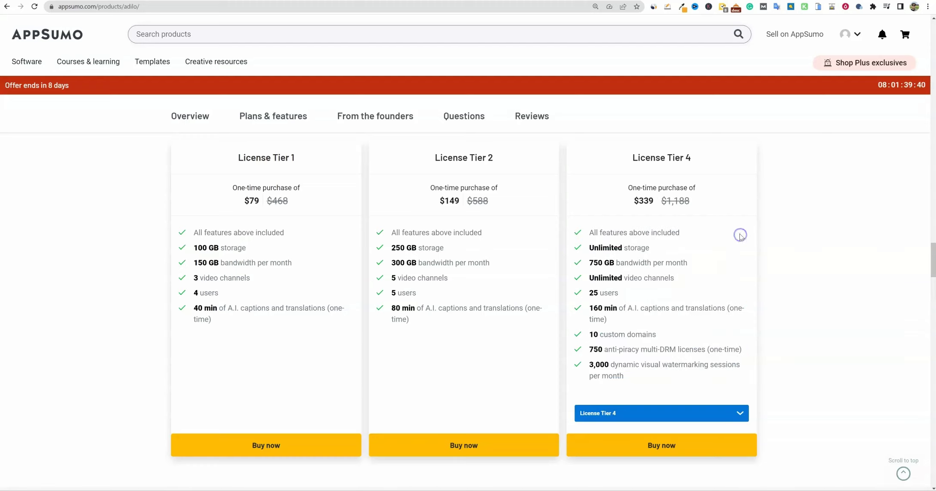
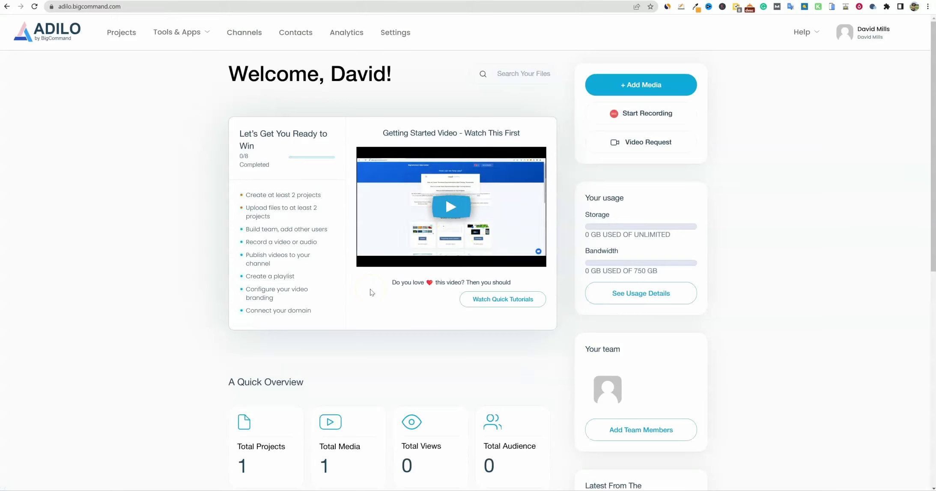
Examine the Adilo dashboard's overview, today's performance, knowledgebase and recent media sections, as well as its main navigation.
scroll(389, 306, "down", 7)
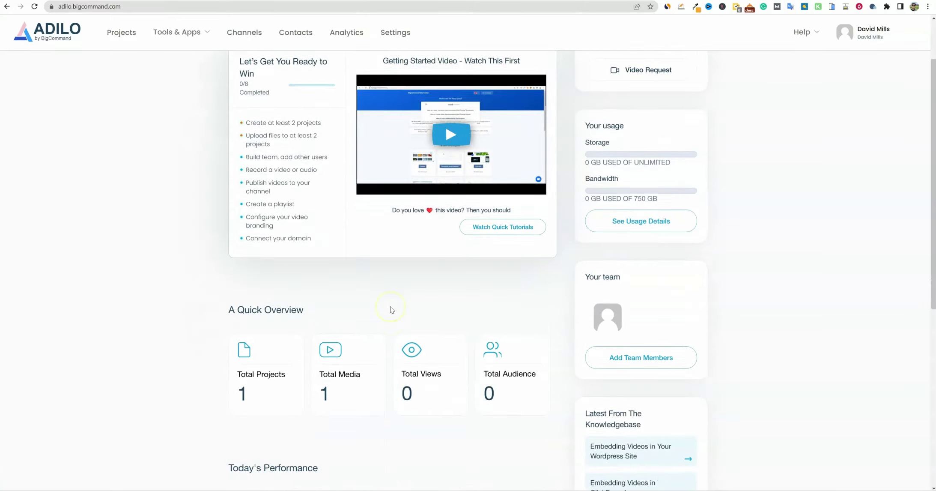
scroll(391, 307, "down", 3)
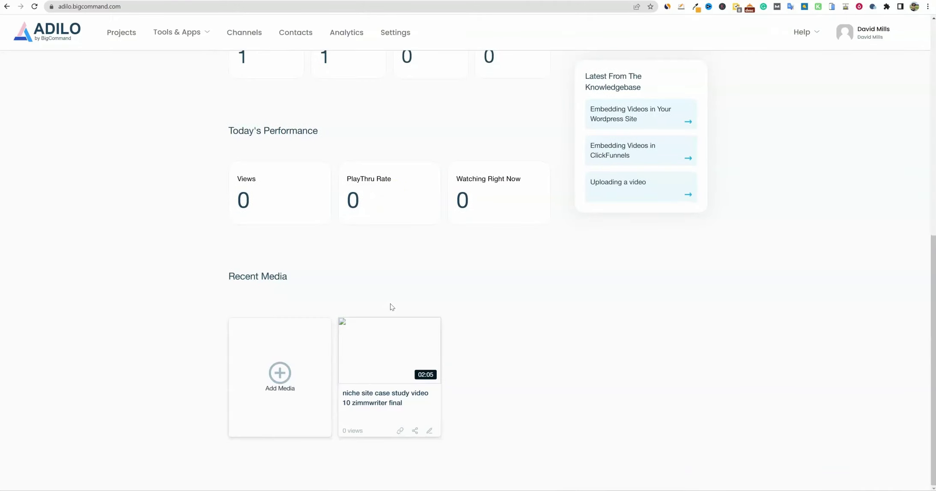
scroll(390, 307, "up", 10)
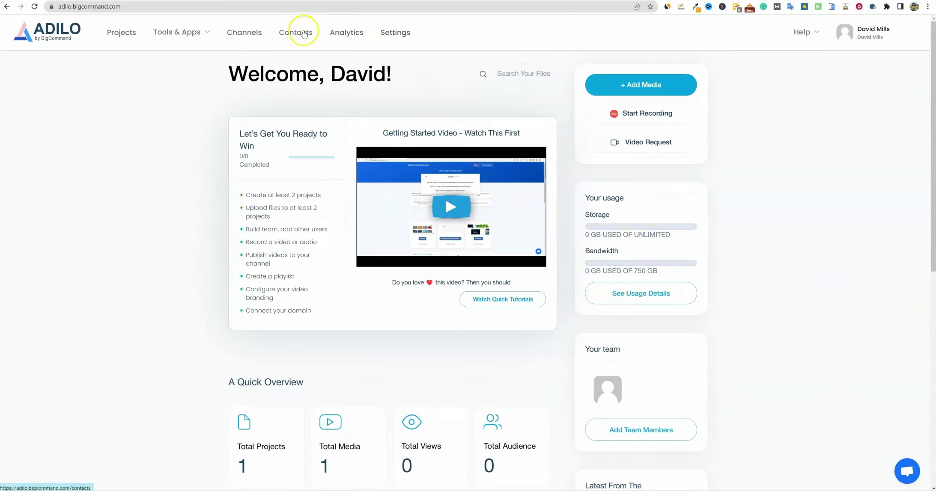
mouse_move(194, 33)
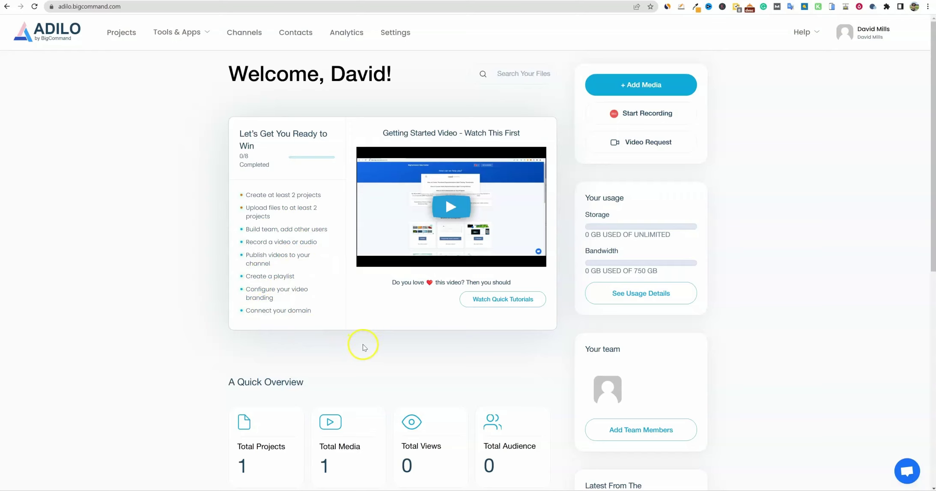
scroll(632, 253, "down", 9)
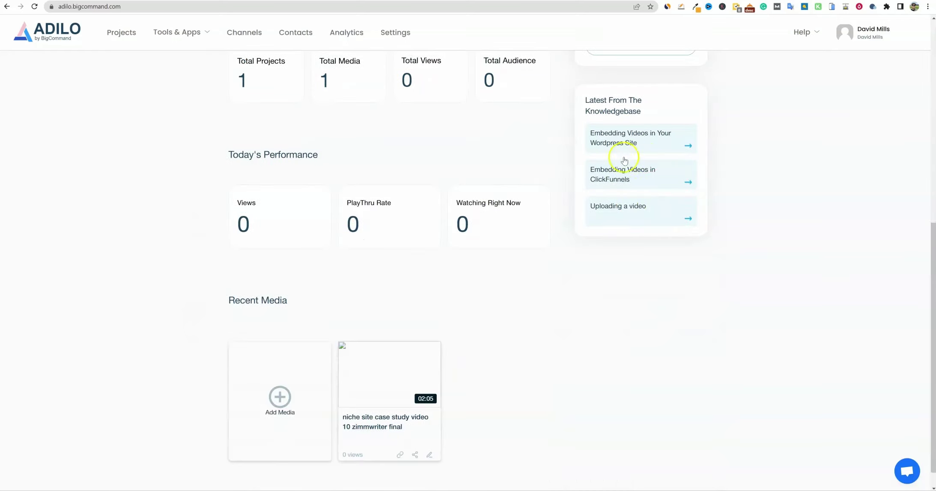
scroll(626, 202, "up", 1)
scroll(621, 251, "down", 2)
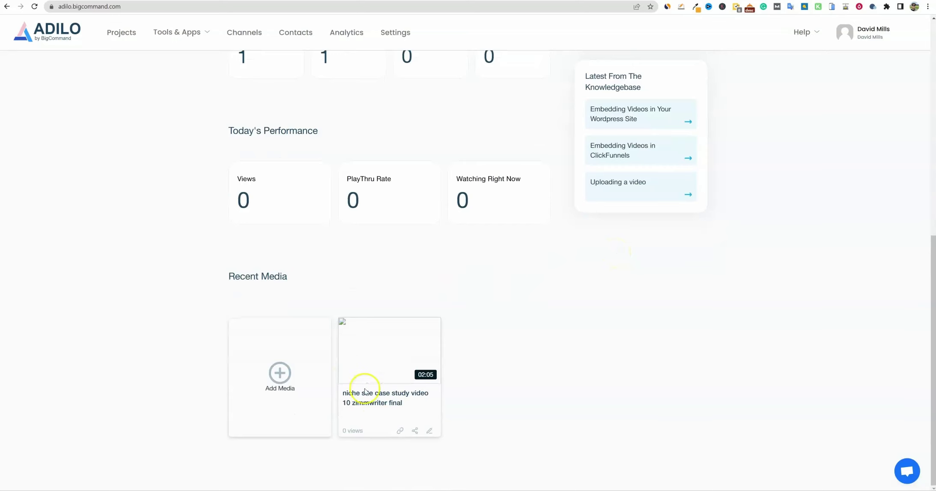
scroll(502, 362, "up", 9)
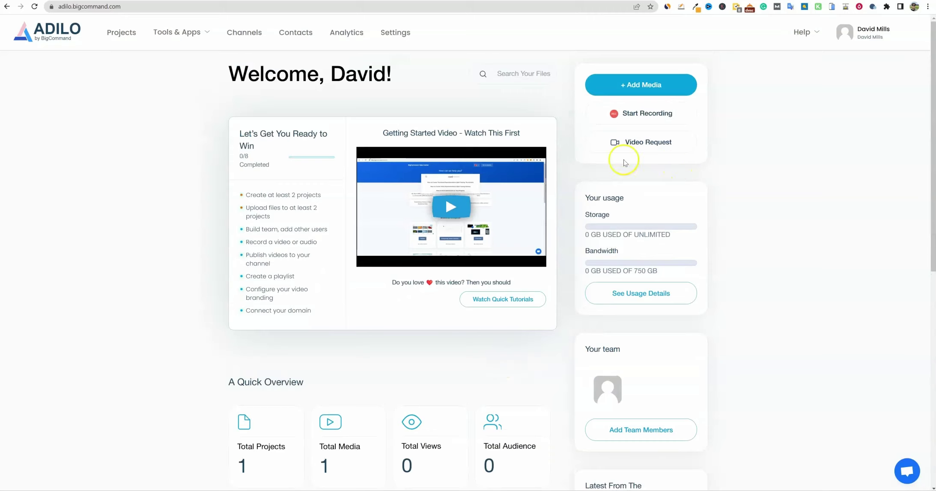
Start setting up a new recording and choose the existing courses project as its save location.
left_click(655, 115)
left_click(470, 223)
left_click(428, 238)
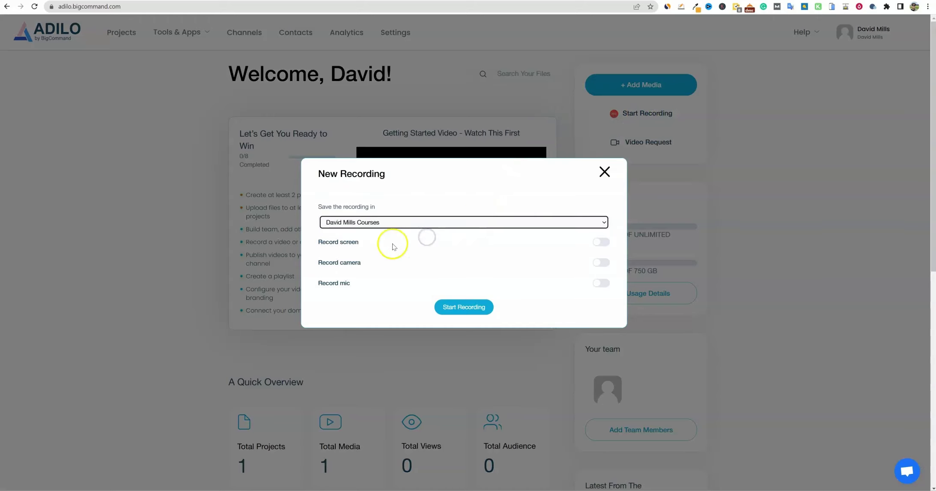
Enable screen and mic recording, keep the camera off, and proceed to the recorder page.
left_click(600, 243)
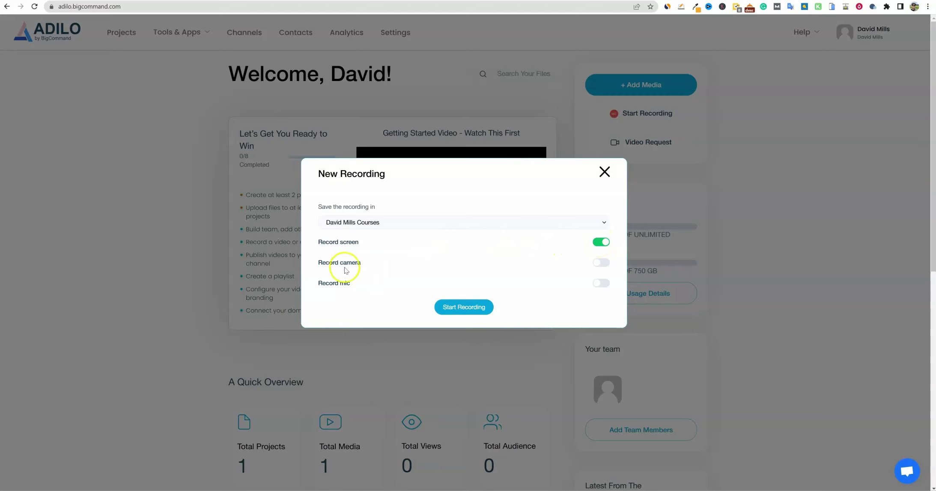
left_click(602, 263)
left_click(601, 263)
left_click(601, 282)
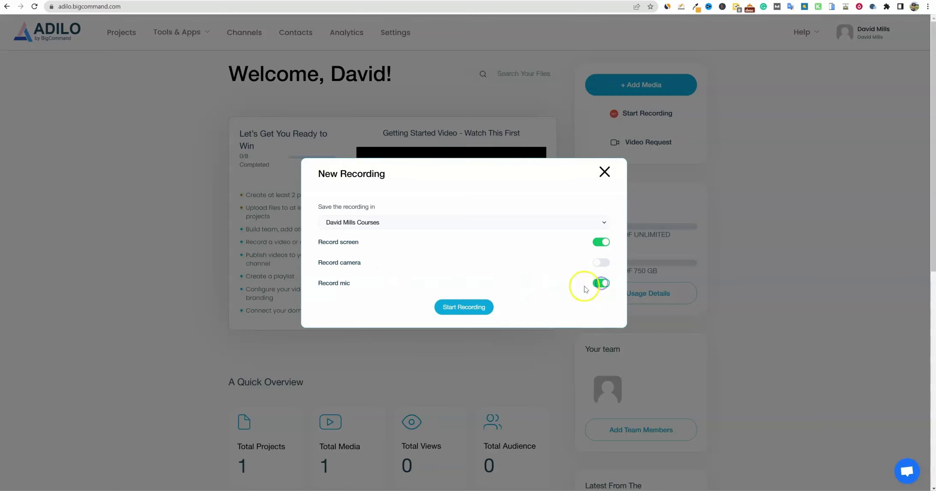
left_click(476, 308)
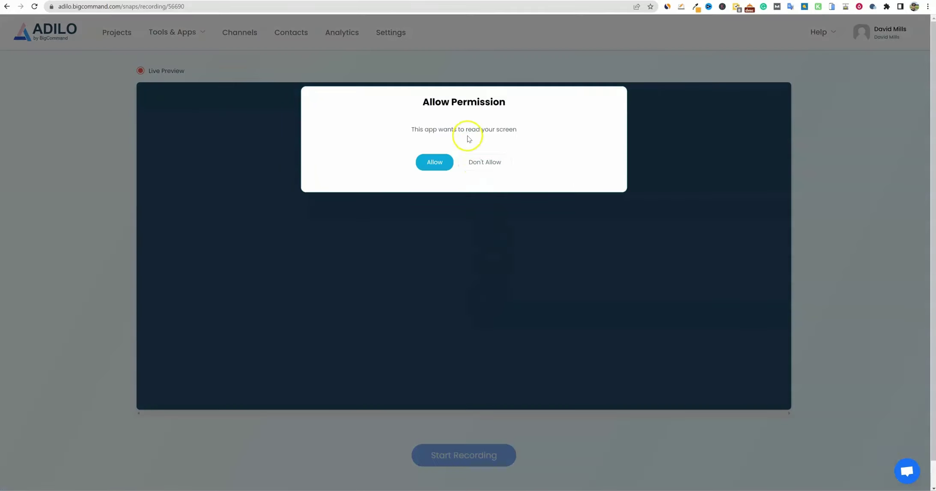
Grant the recorder access to the browser window showing the recorder page and to the microphone, and begin recording.
left_click(438, 162)
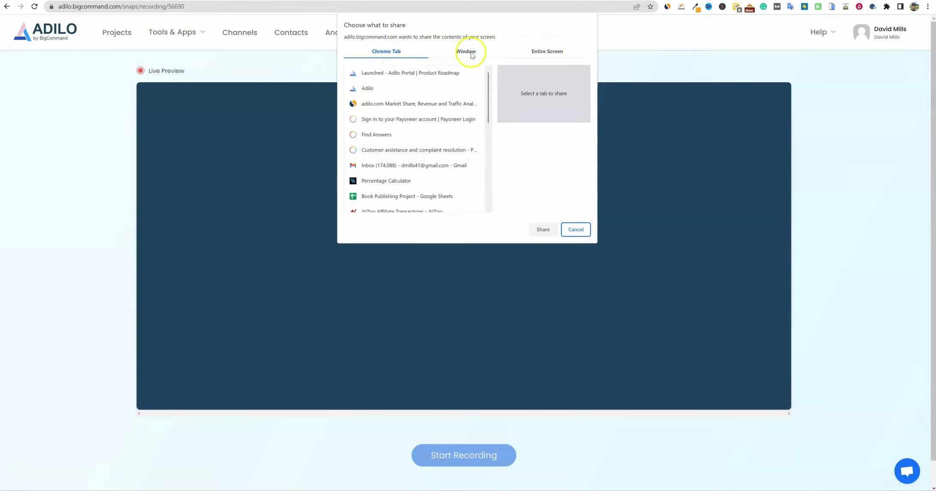
left_click(543, 51)
left_click(465, 51)
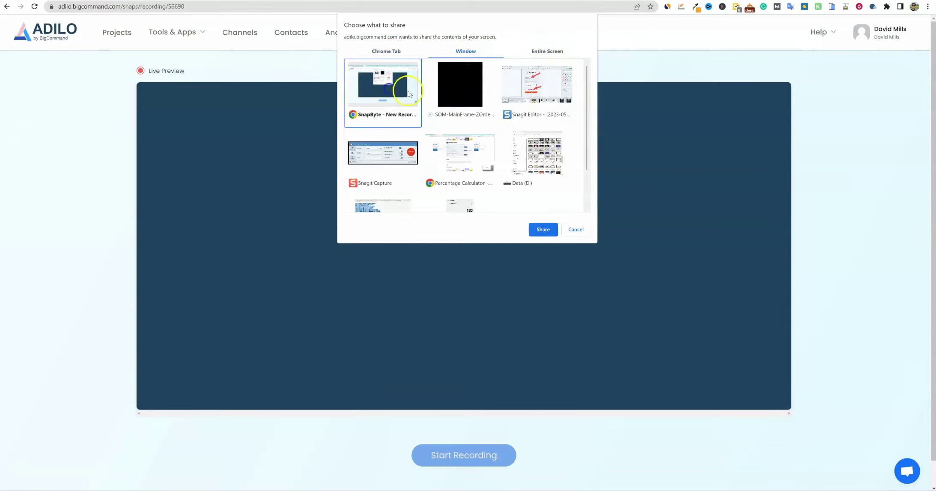
left_click(546, 230)
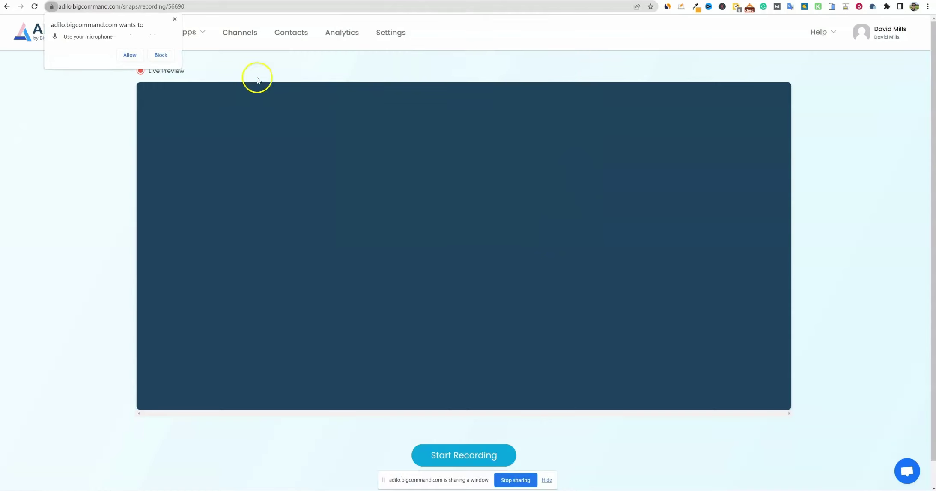
left_click(130, 54)
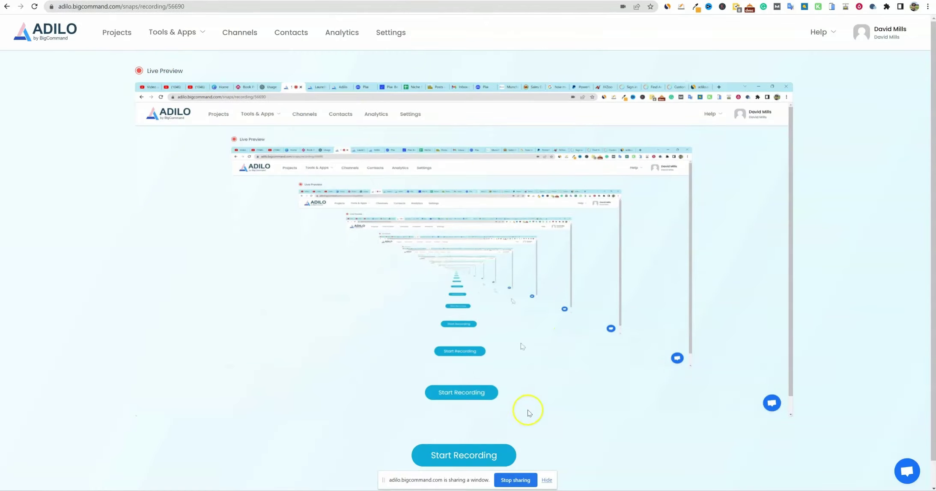
left_click(487, 457)
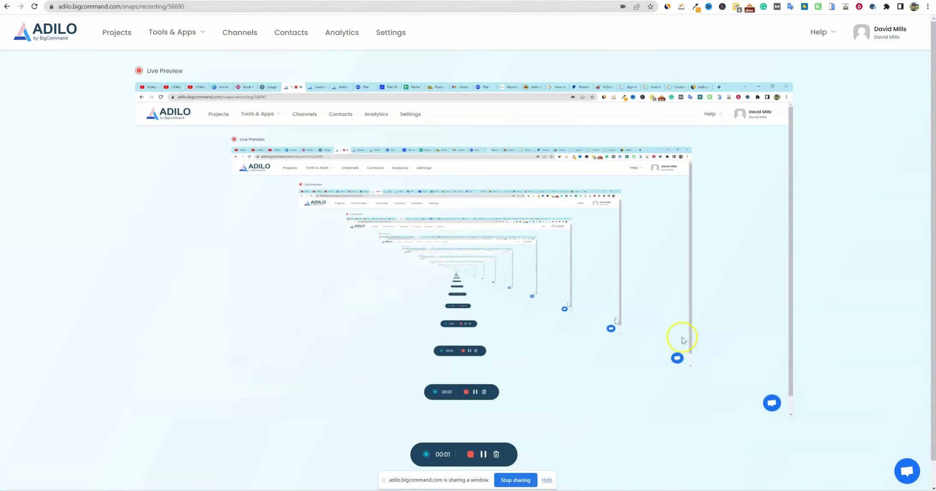
scroll(684, 332, "down", 1)
scroll(684, 333, "up", 1)
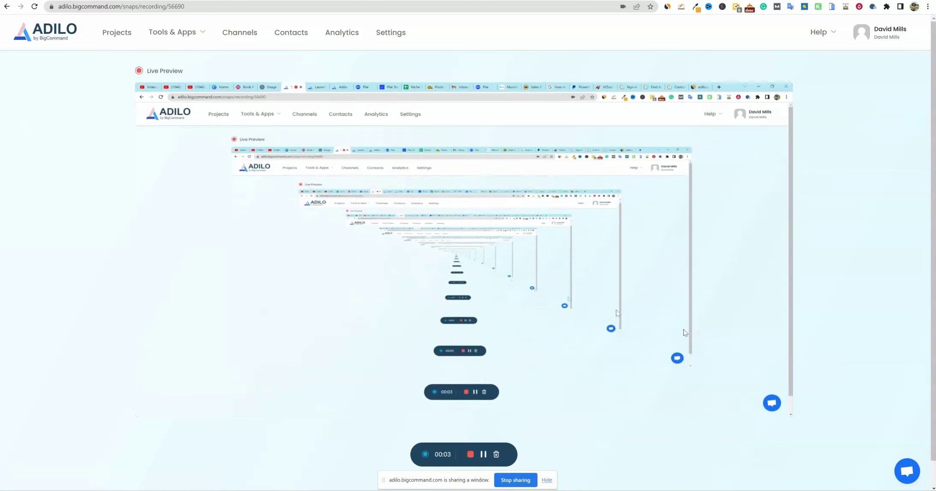
Open newbiegardening.com in a new browser tab and scroll through its homepage while recording.
key("ctrl+t")
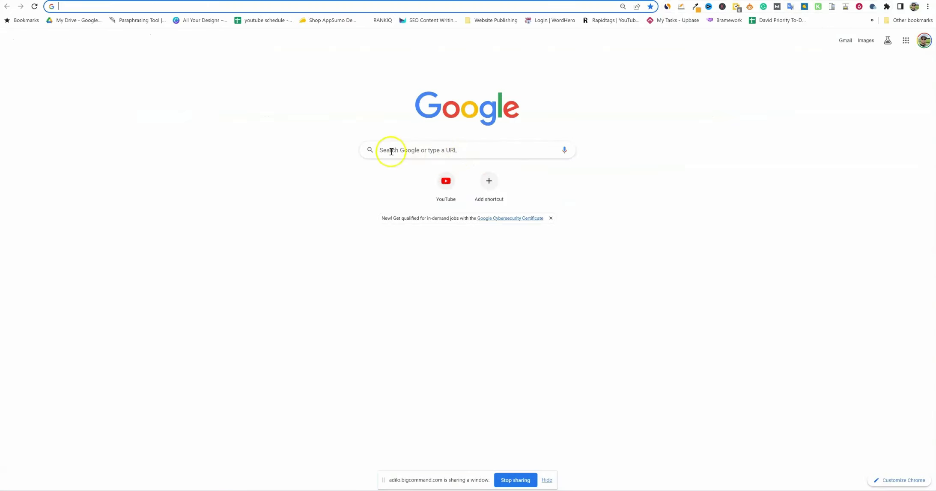
left_click(369, 7)
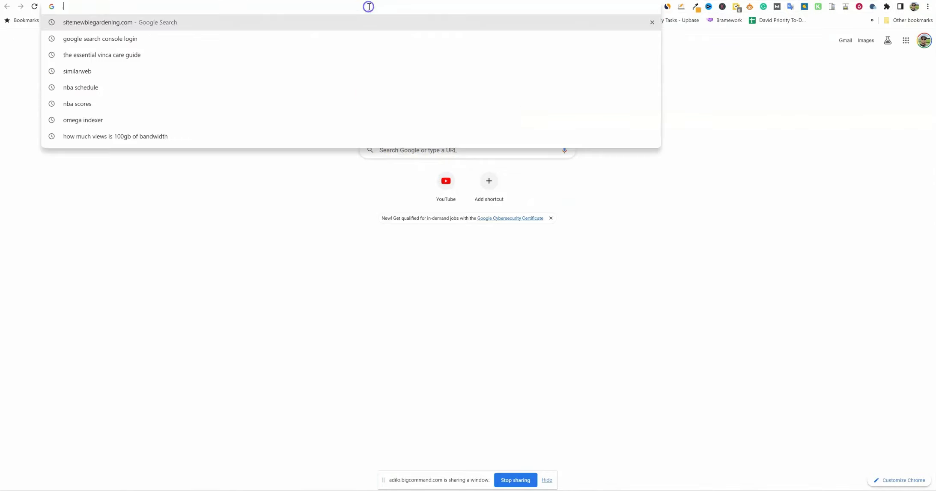
type("newb")
key("Return")
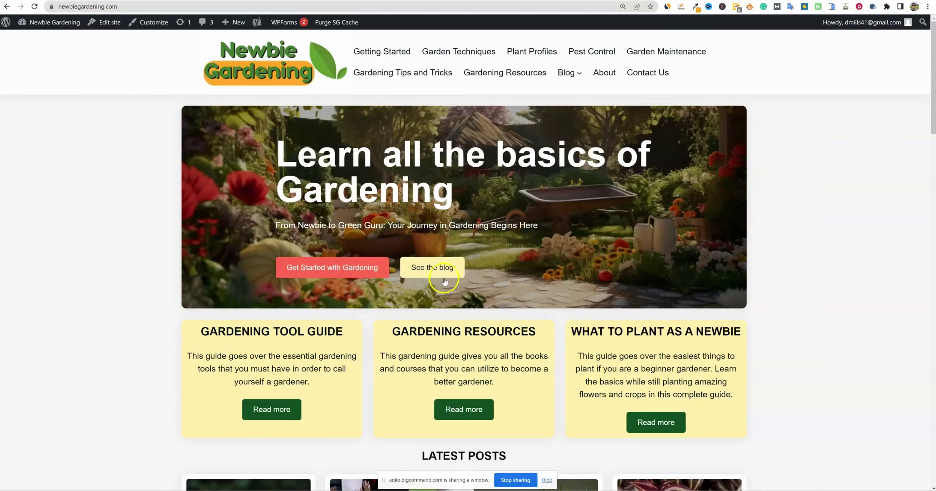
scroll(445, 285, "down", 10)
scroll(448, 293, "up", 10)
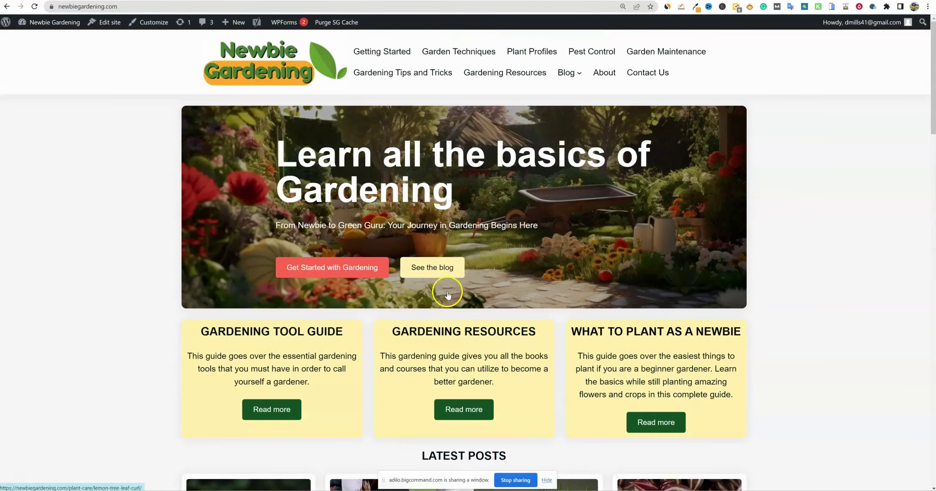
Scroll through the site's Gardening Resources page and end the recording by stopping the window sharing.
left_click(482, 74)
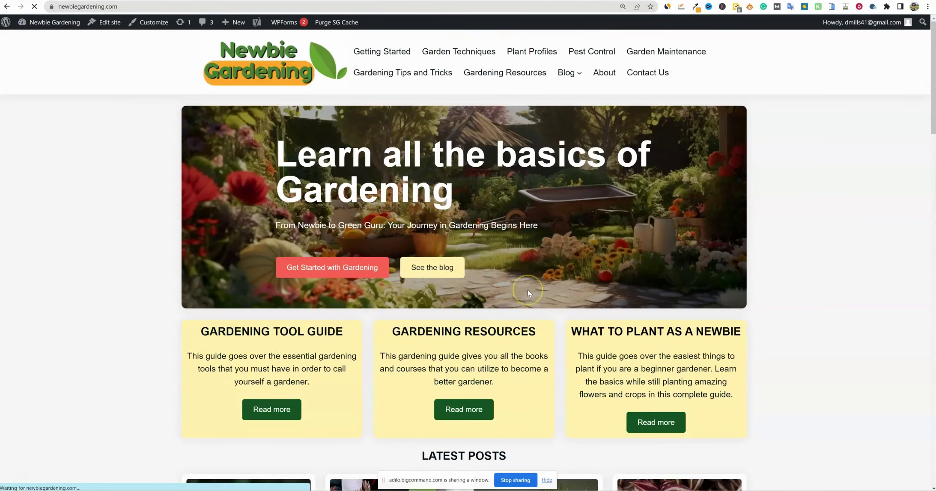
scroll(528, 292, "down", 15)
scroll(529, 294, "up", 15)
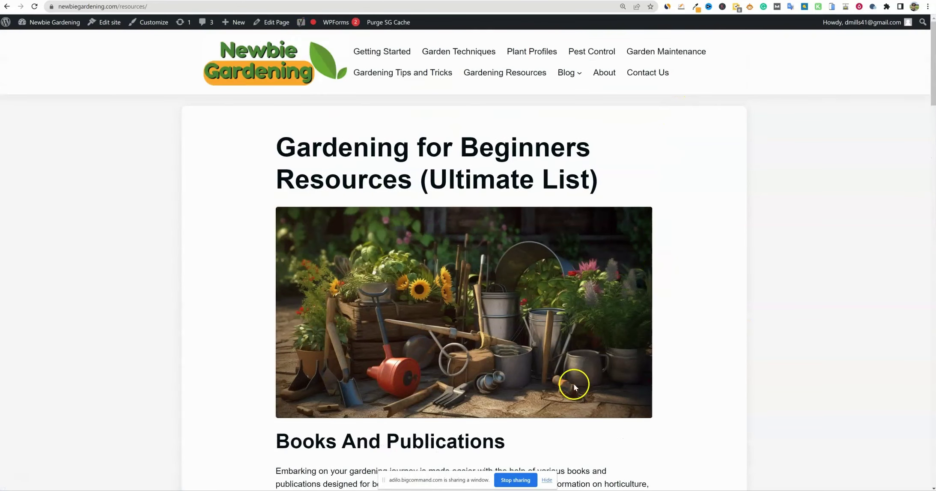
left_click(520, 481)
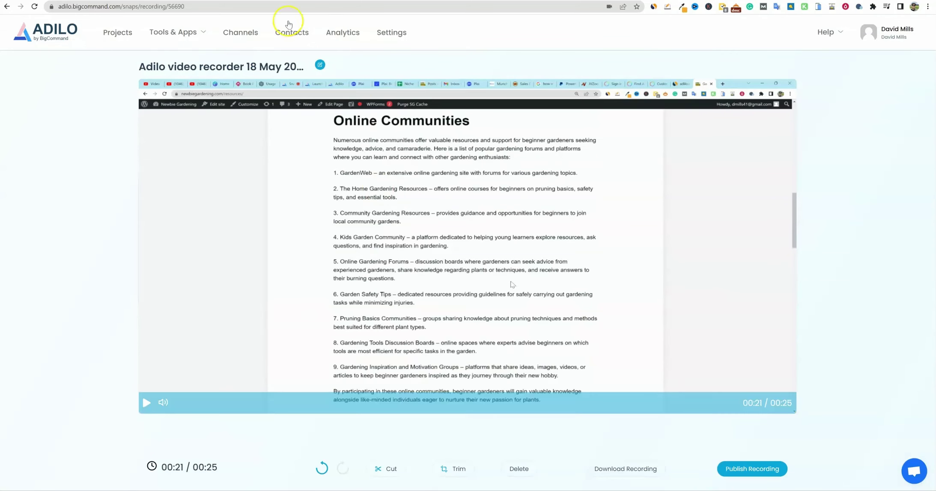
Try the Trim and Cut tools on the finished recording.
scroll(434, 233, "down", 2)
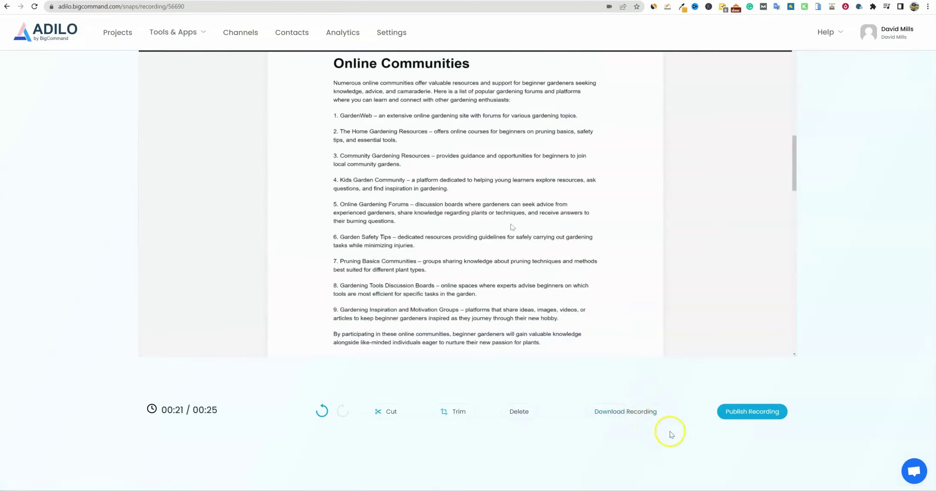
left_click(456, 414)
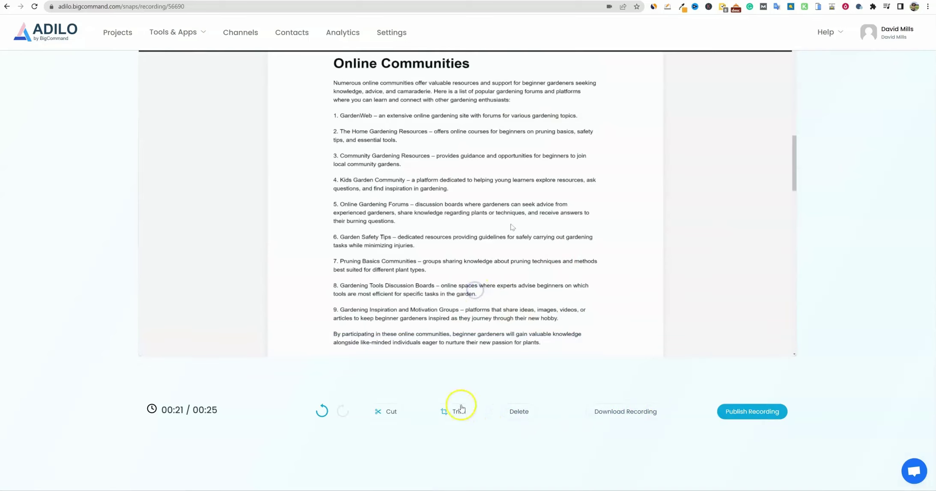
left_click(448, 413)
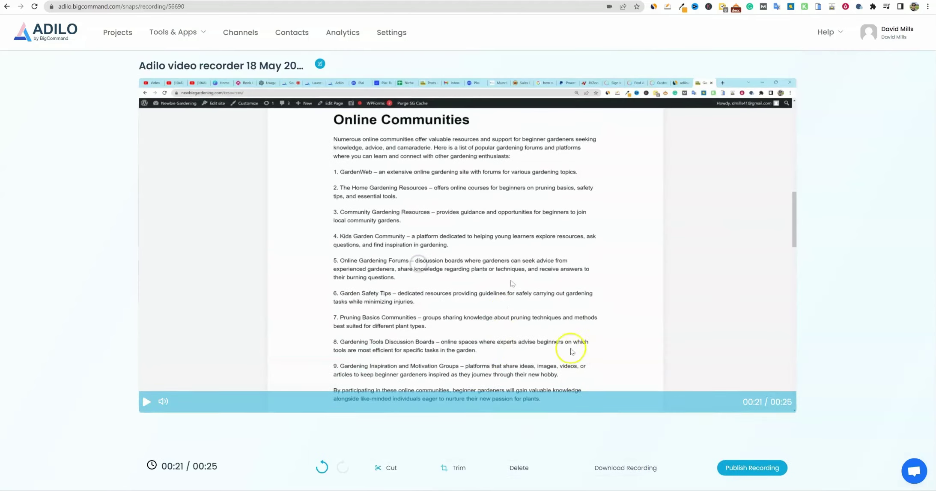
left_click(391, 415)
left_click(447, 413)
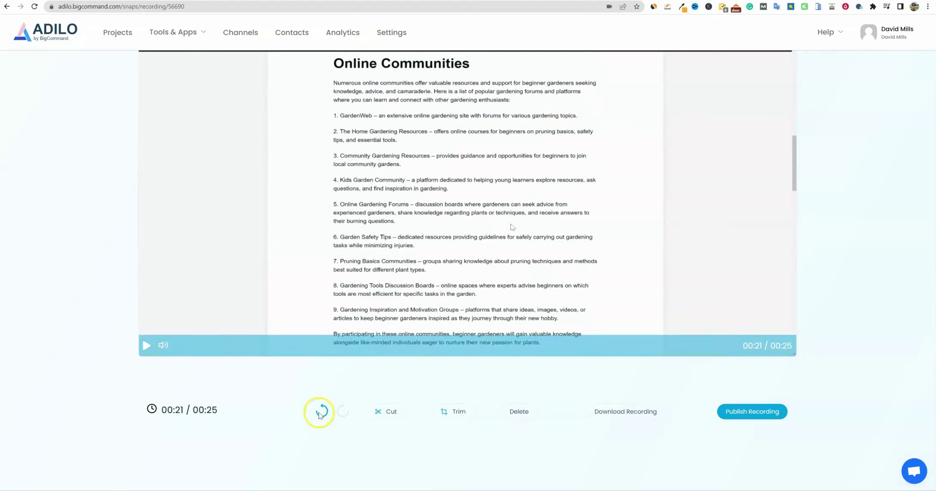
Play the recording to its end and publish it.
scroll(162, 351, "up", 2)
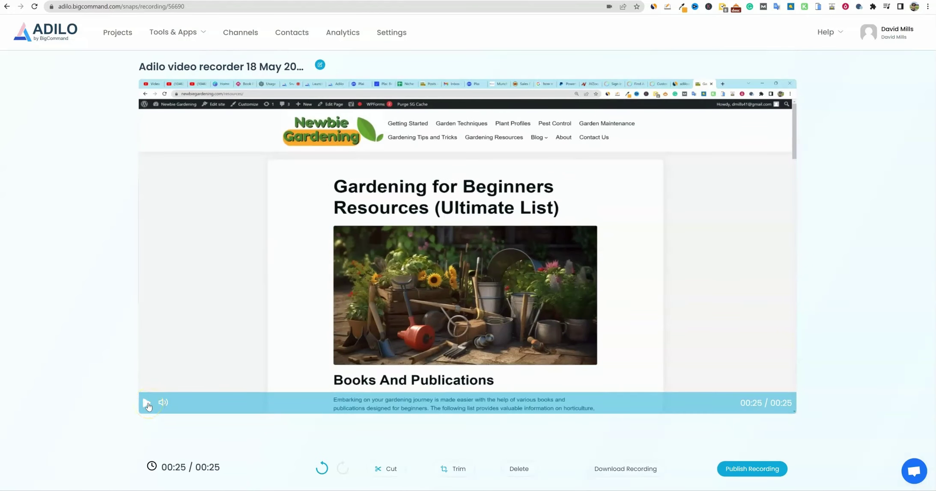
scroll(769, 426, "down", 1)
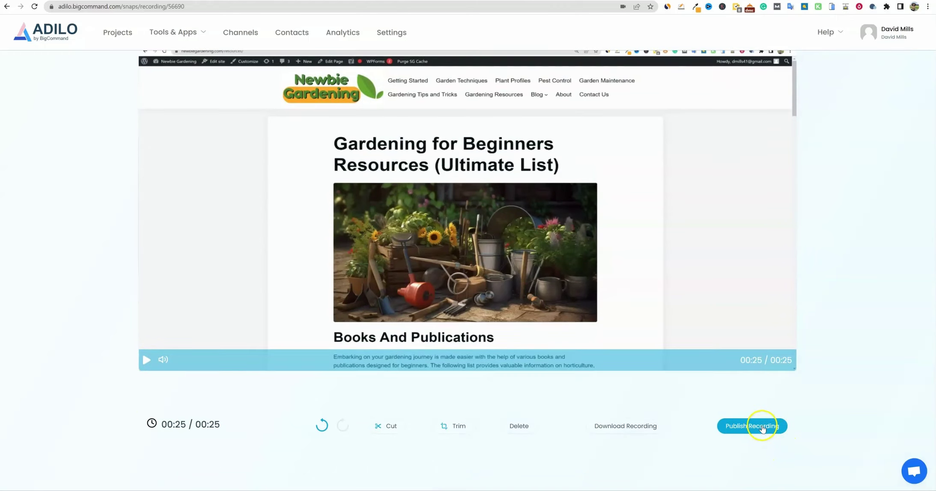
left_click(762, 427)
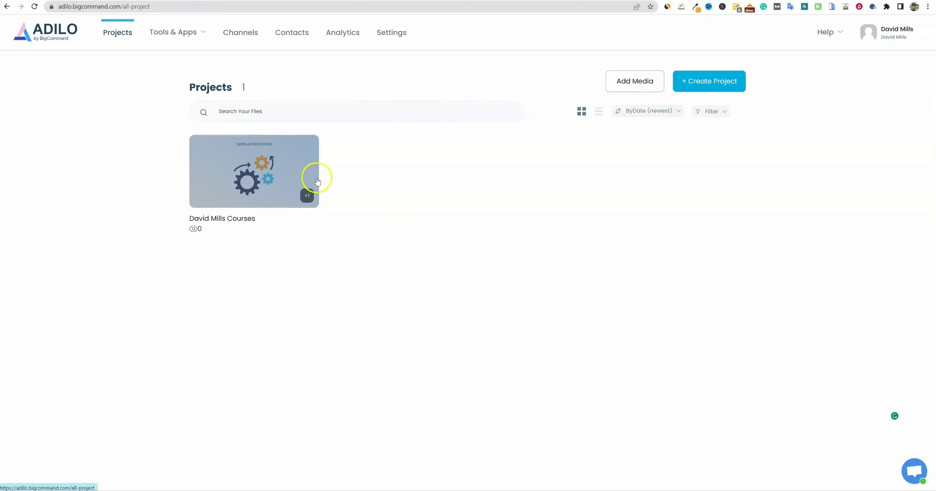
In the courses project, check the media action options and open the video "Adilo video recorder 18 May 2023.mp4".
left_click(266, 174)
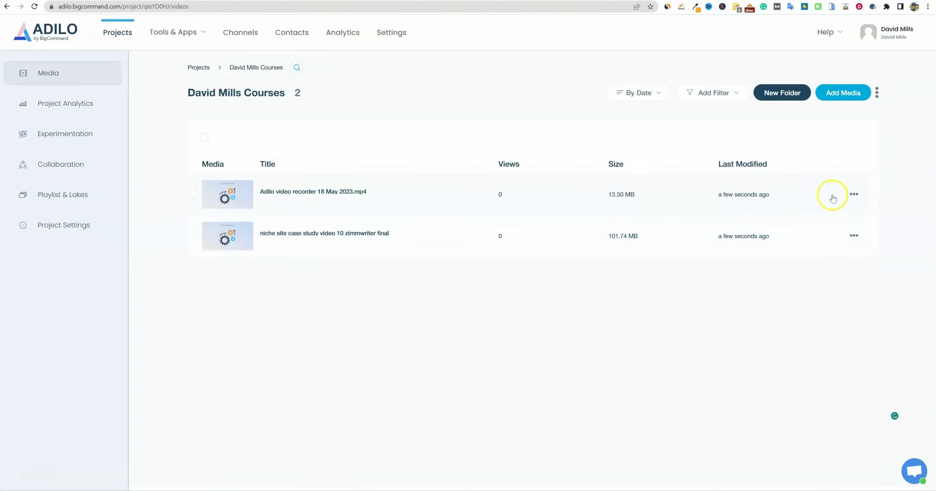
left_click(852, 194)
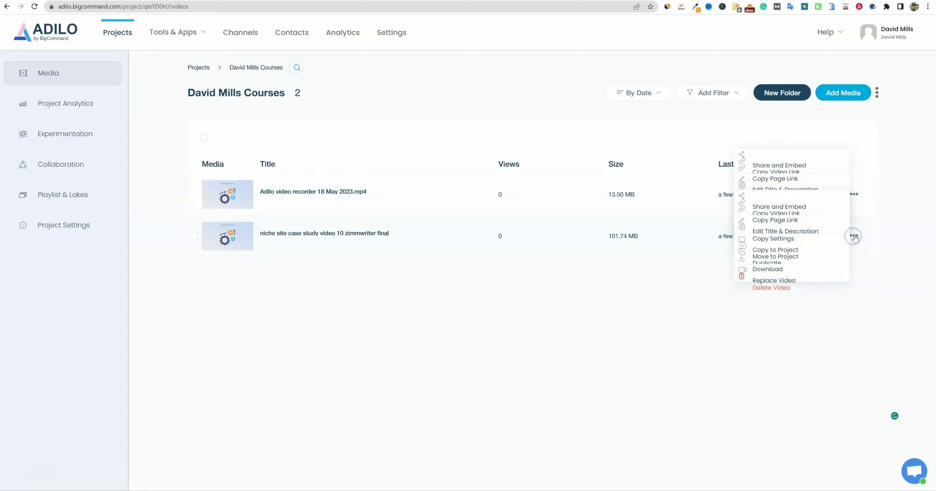
left_click(297, 201)
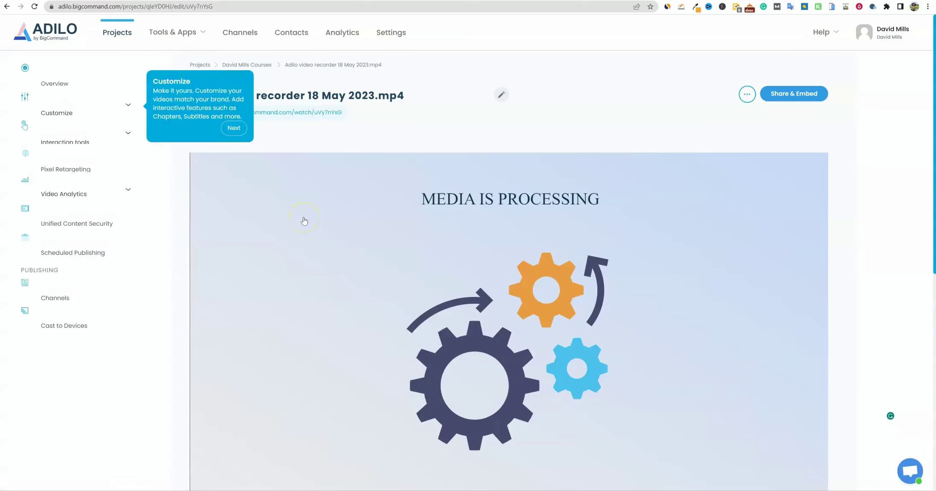
Examine the video's overview page, including its preview, View Summary and Comments sections.
scroll(355, 241, "down", 6)
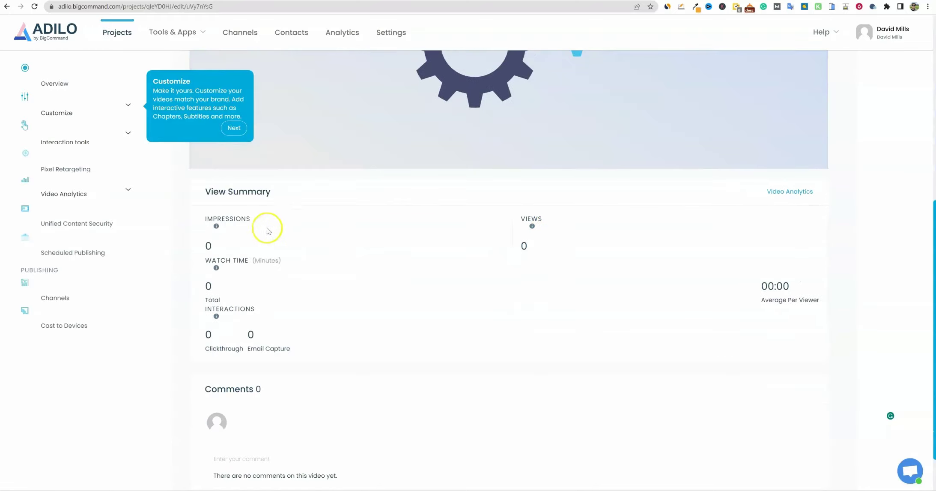
scroll(299, 428, "down", 2)
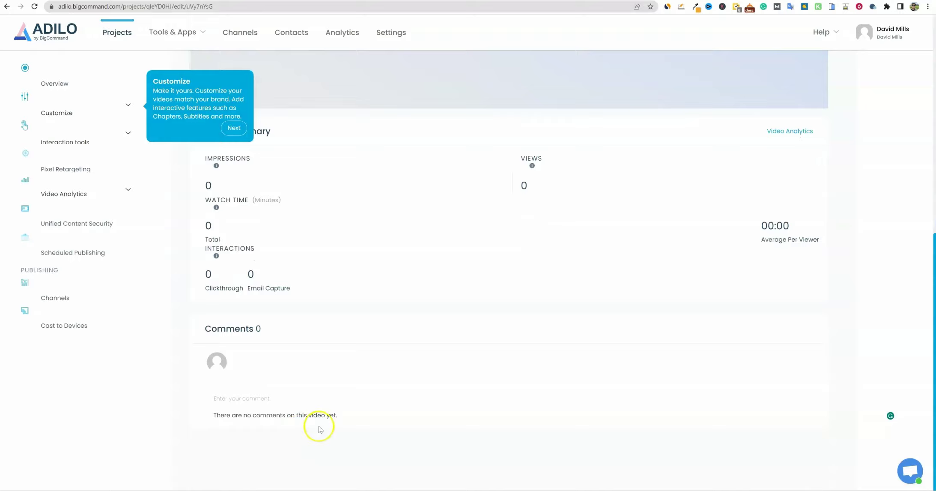
scroll(334, 426, "up", 3)
scroll(338, 424, "up", 4)
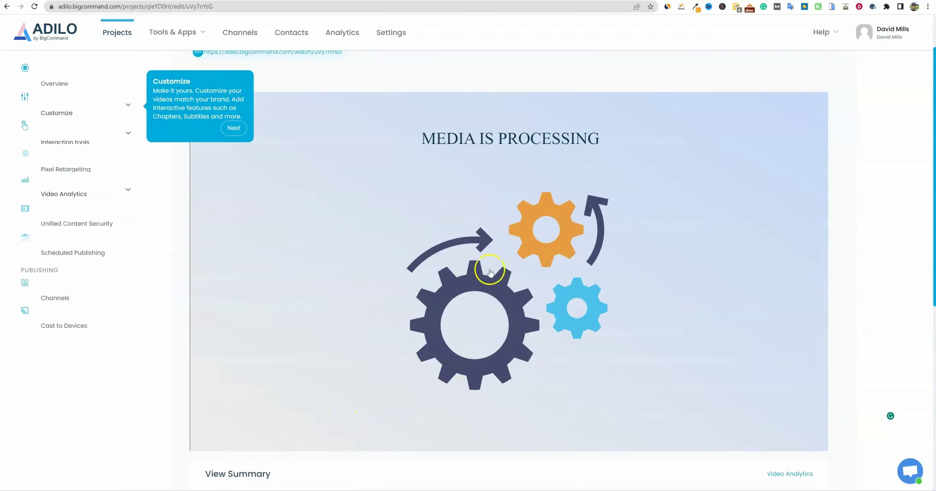
scroll(462, 249, "up", 1)
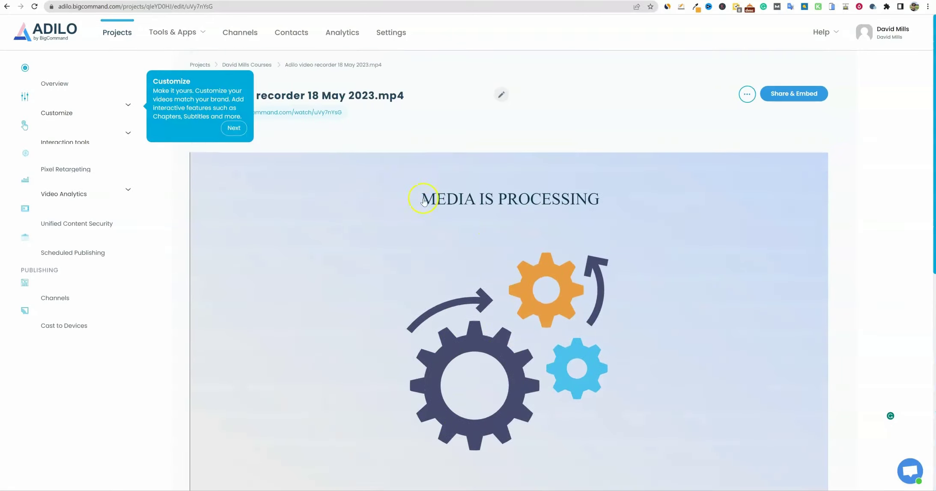
scroll(342, 162, "down", 2)
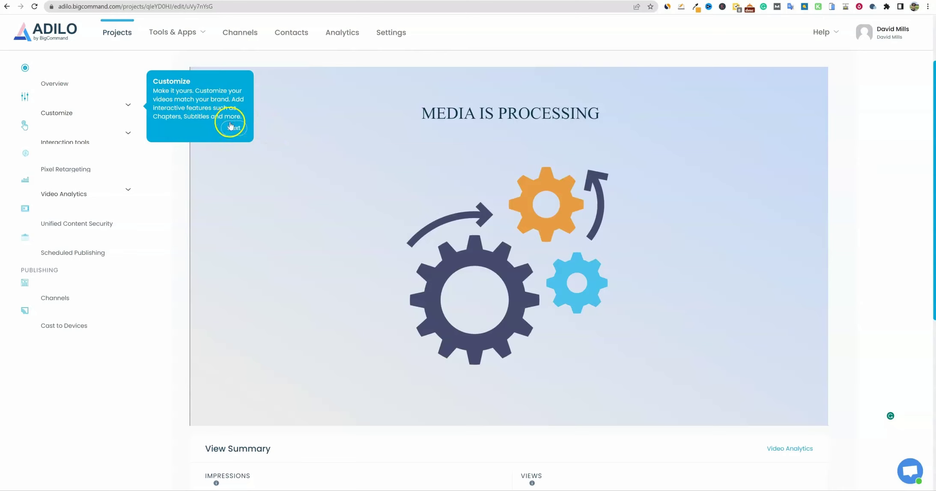
Go through the remaining feature tour notes from Customize to Channel and close the tour.
left_click(233, 129)
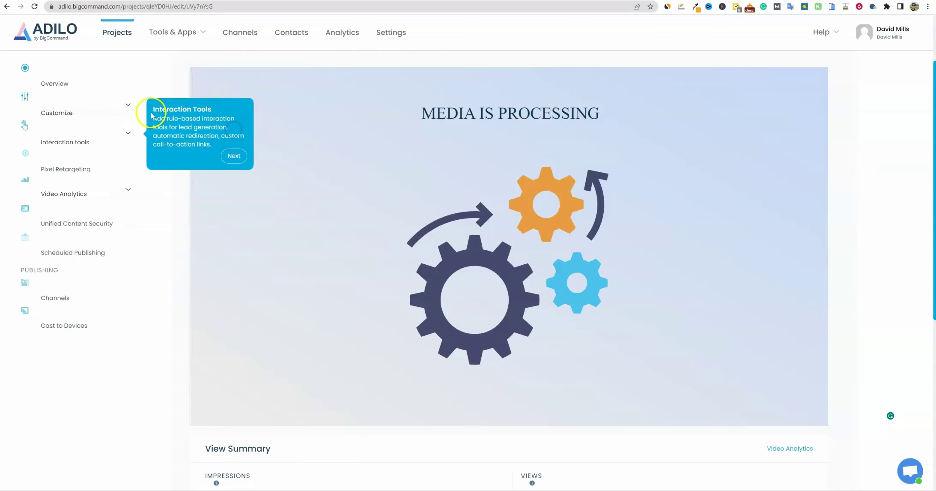
left_click(233, 158)
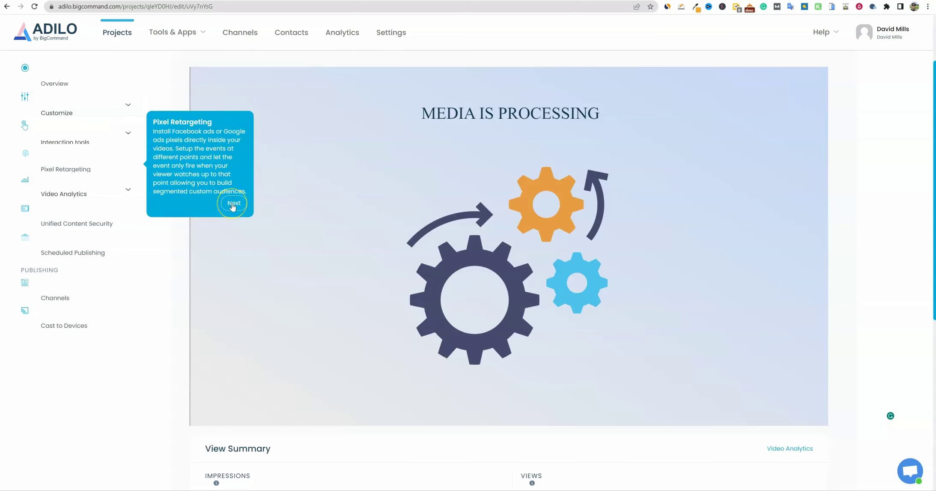
left_click(234, 205)
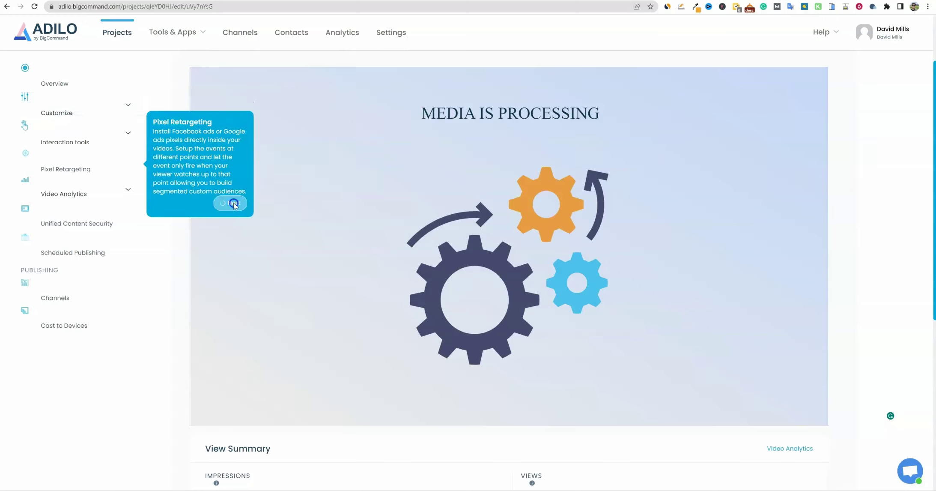
left_click(233, 211)
left_click(237, 284)
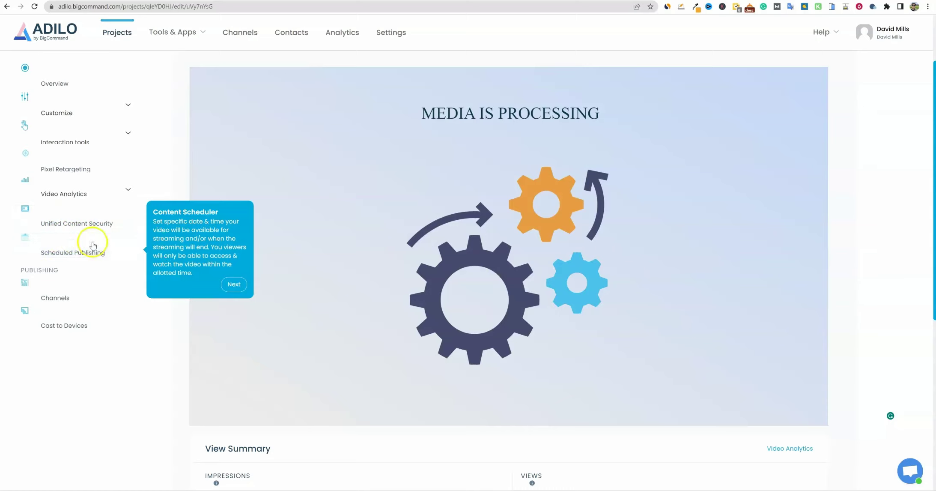
left_click(241, 286)
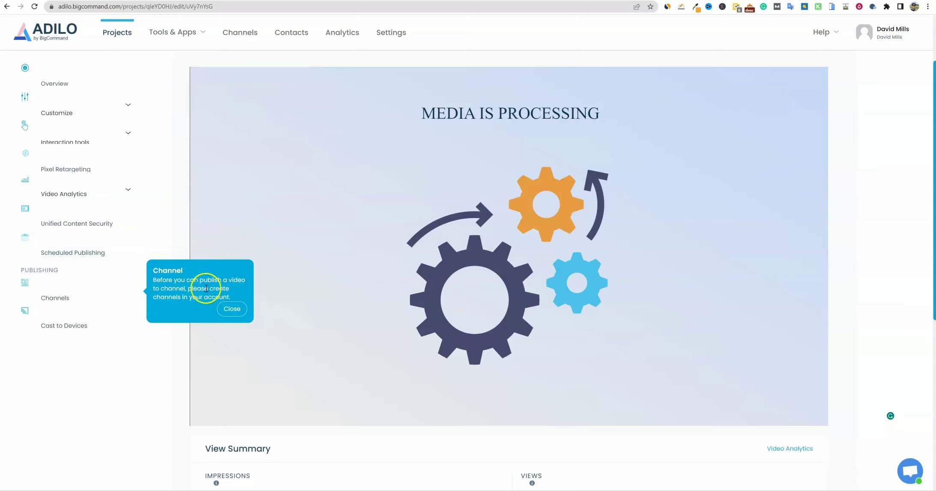
left_click(233, 310)
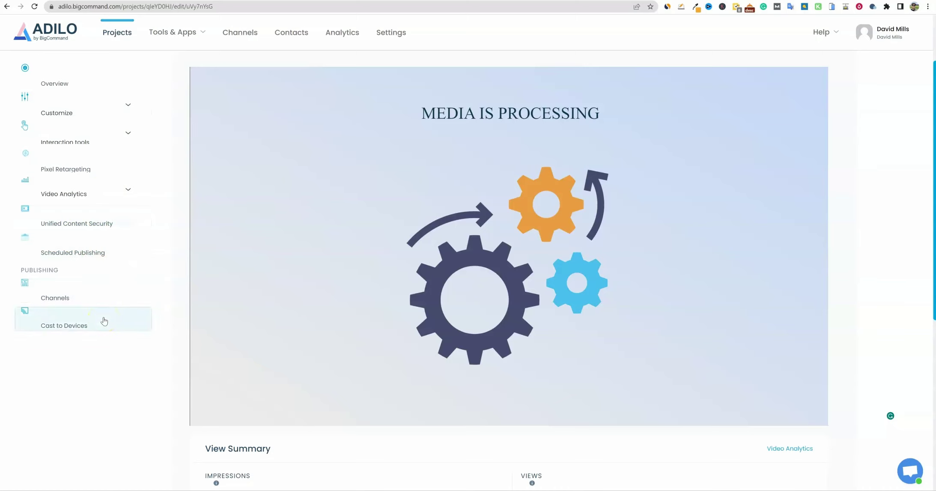
Switch the video's player appearance to Custom, set the player color to green #26d956 and save the change.
left_click(125, 108)
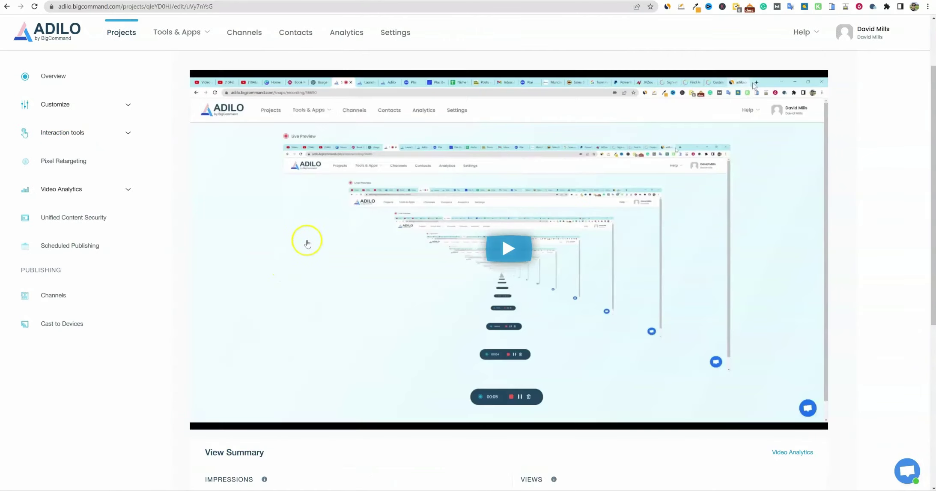
left_click(128, 107)
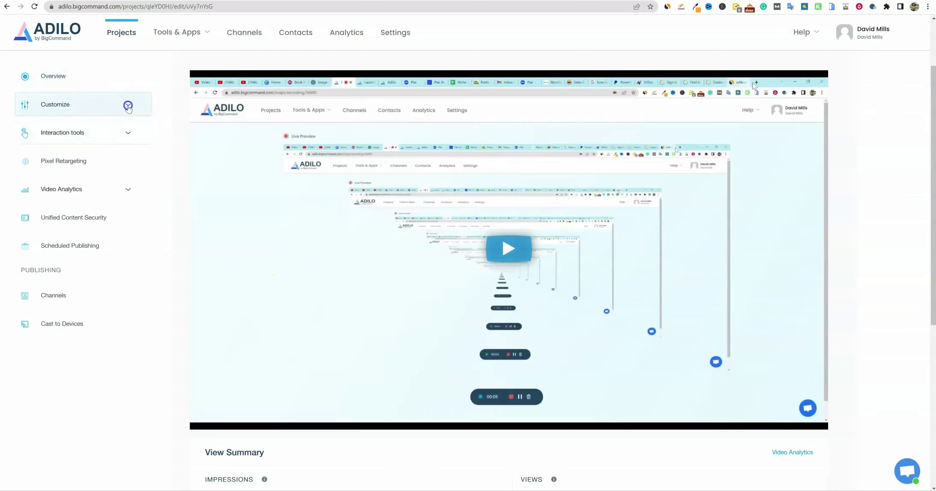
left_click(50, 134)
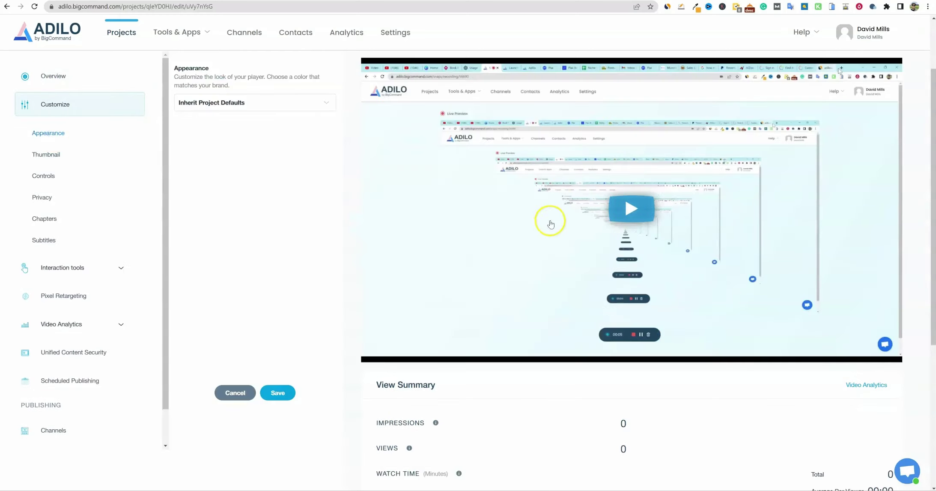
scroll(433, 382, "down", 6)
scroll(435, 376, "up", 7)
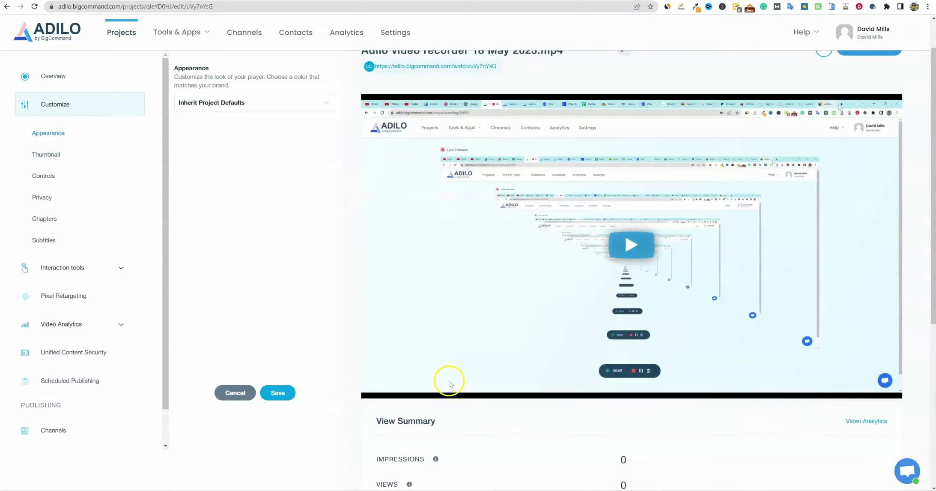
scroll(449, 383, "up", 1)
left_click(202, 105)
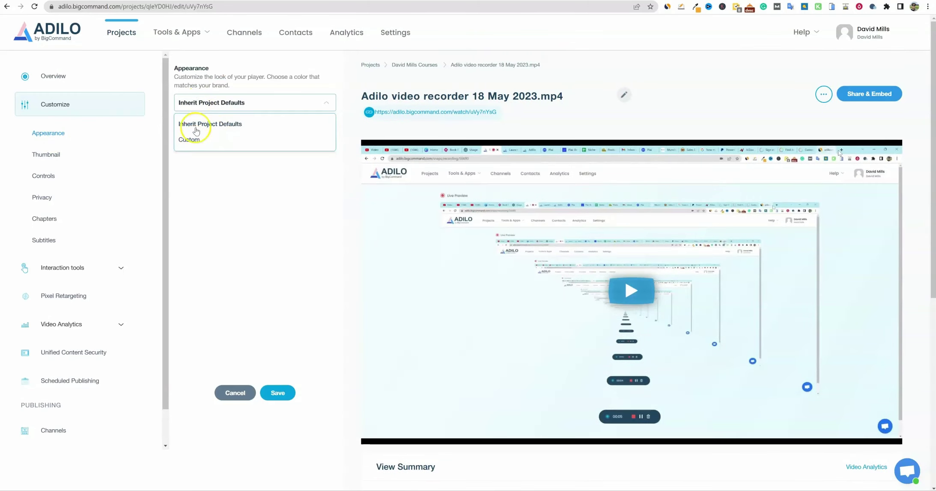
left_click(189, 139)
mouse_move(236, 164)
left_mouse_down()
mouse_move(215, 155)
mouse_move(218, 184)
mouse_move(245, 199)
mouse_move(286, 173)
mouse_move(226, 146)
mouse_move(247, 171)
mouse_move(193, 159)
mouse_move(190, 174)
mouse_move(217, 165)
left_mouse_up()
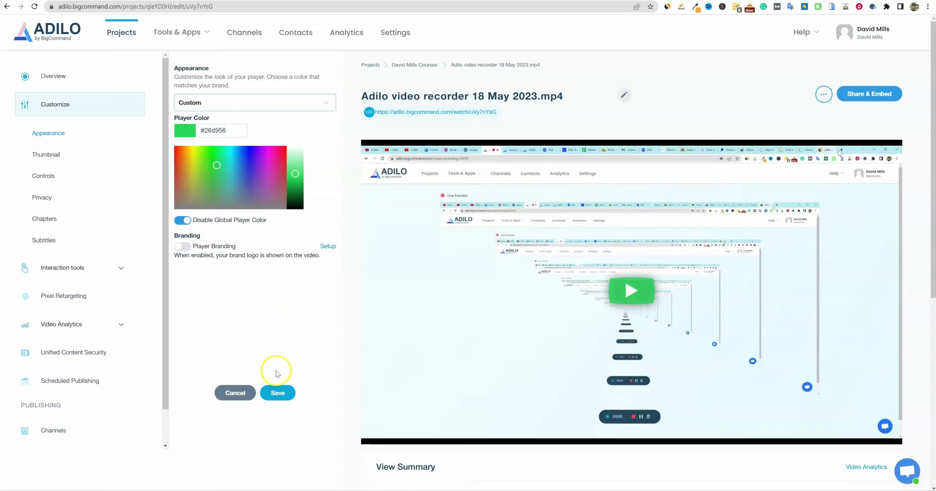
left_click(278, 395)
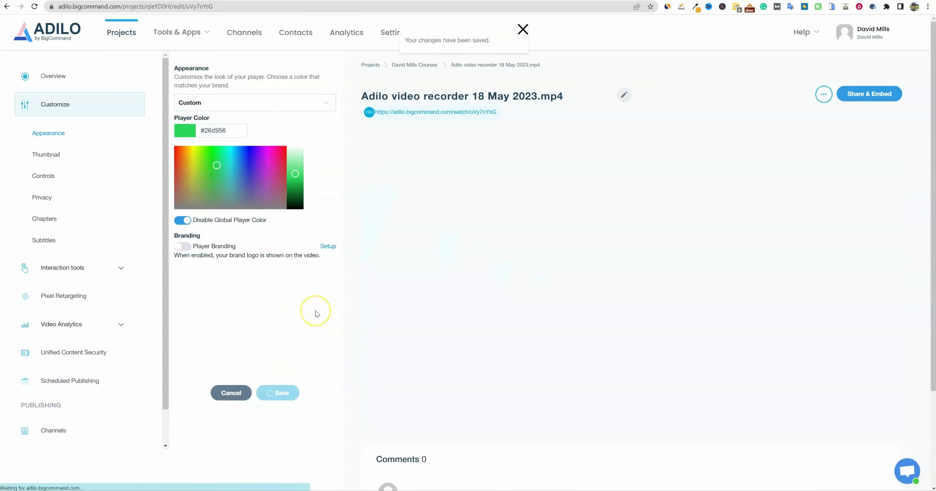
Examine the video's thumbnail settings for the Animated Gif and Reel Bursts types.
left_click(46, 155)
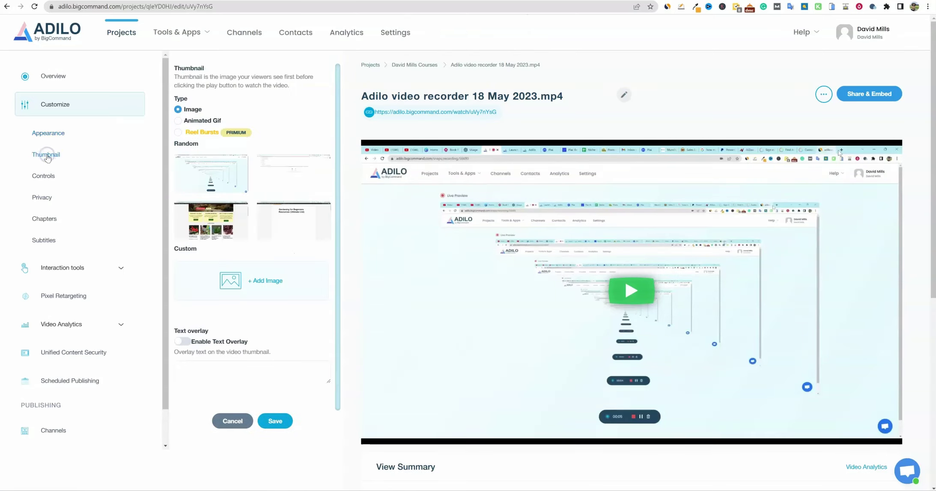
left_click(178, 121)
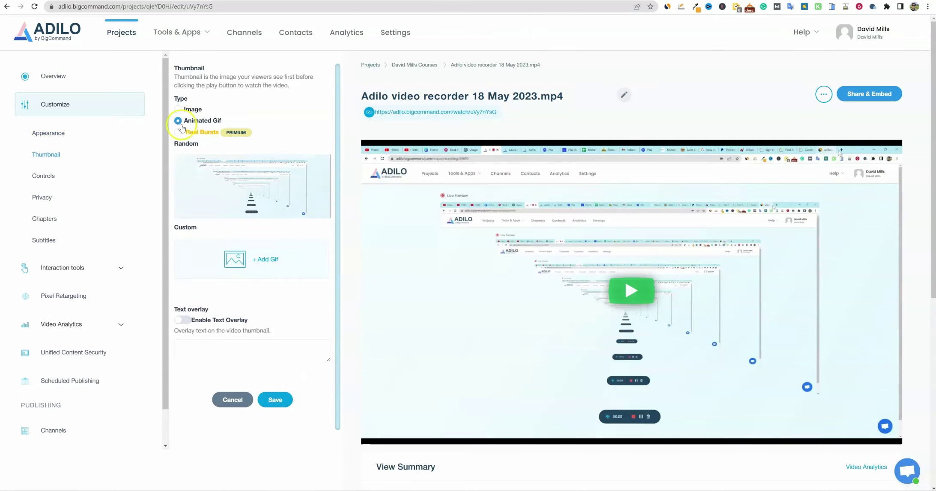
left_click(178, 133)
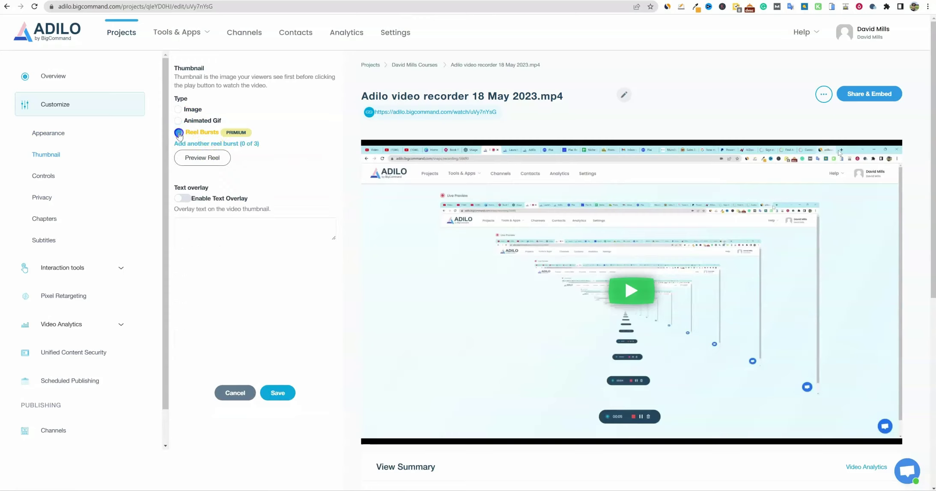
Preview the reel thumbnail with its sound muted and in full screen, and close the preview.
left_click(215, 162)
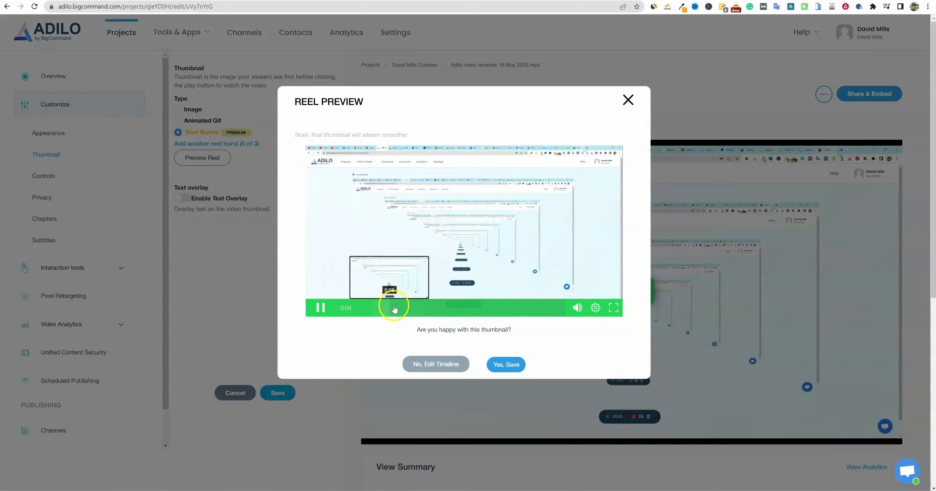
mouse_move(578, 307)
left_click_drag(575, 259, 574, 295)
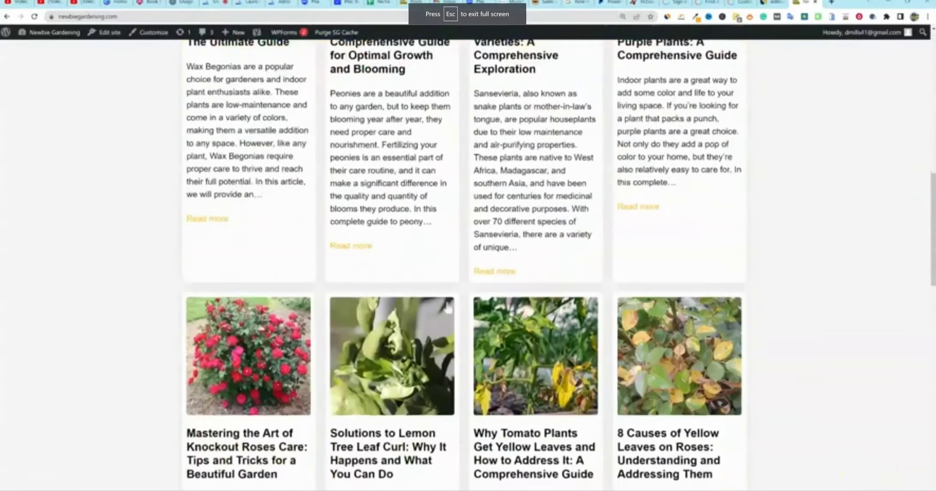
scroll(464, 257, "up", 10)
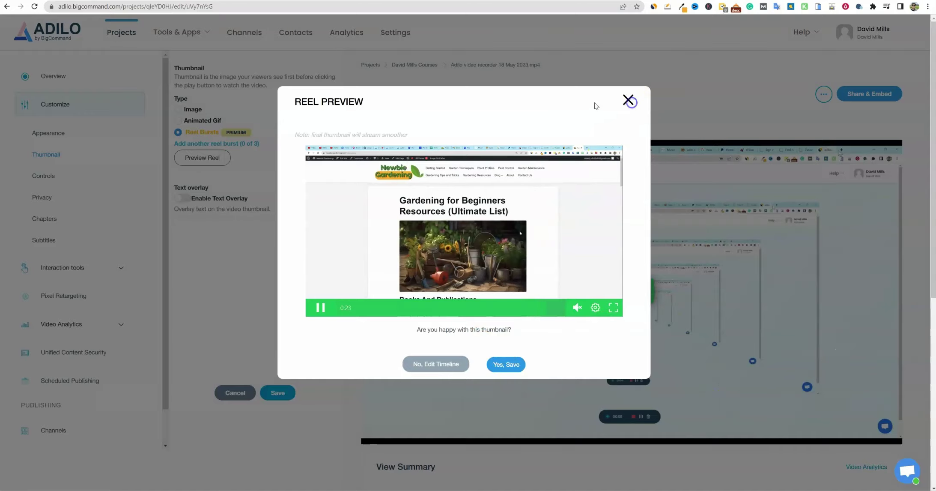
left_click(629, 100)
Play the video briefly on its page, pause it and check the sections below the player.
left_click(521, 379)
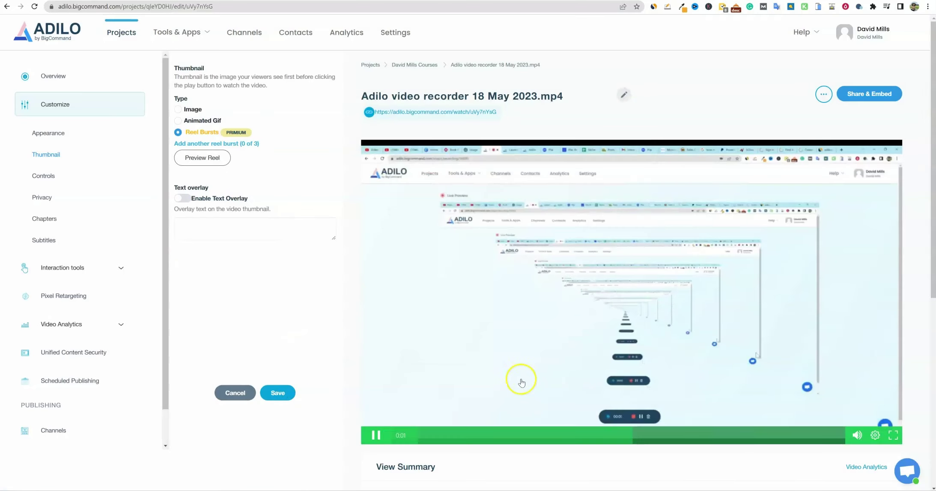
left_click(381, 435)
scroll(493, 324, "down", 2)
scroll(694, 395, "down", 3)
scroll(692, 397, "up", 4)
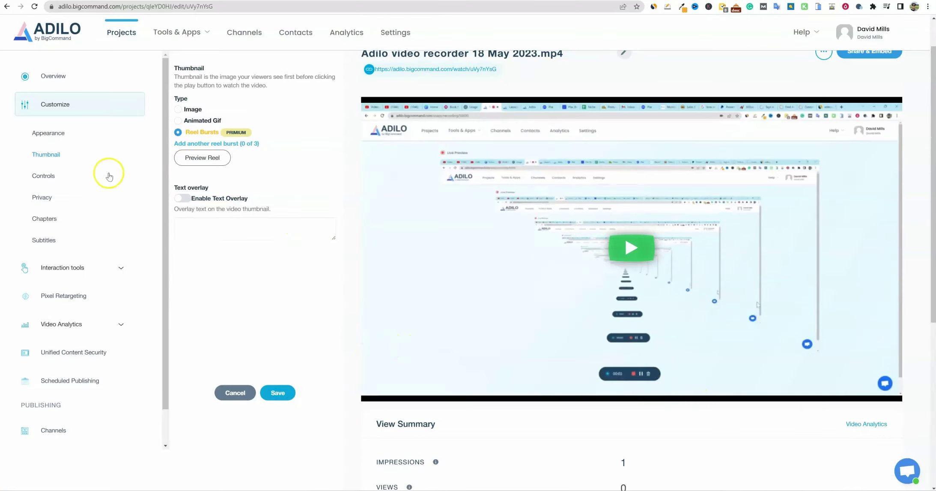
Set the video's controls to Custom and enable Playback Speed and Quality under the Settings control.
left_click(43, 177)
left_click(316, 104)
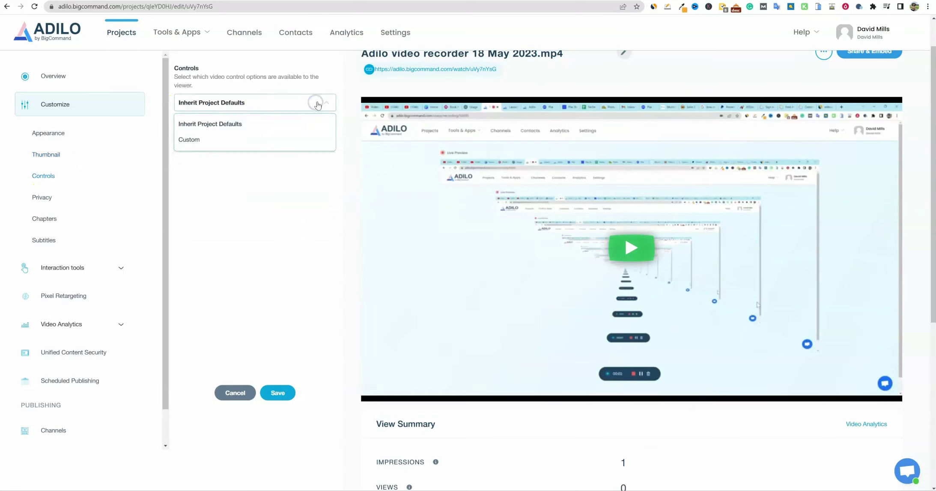
left_click(192, 138)
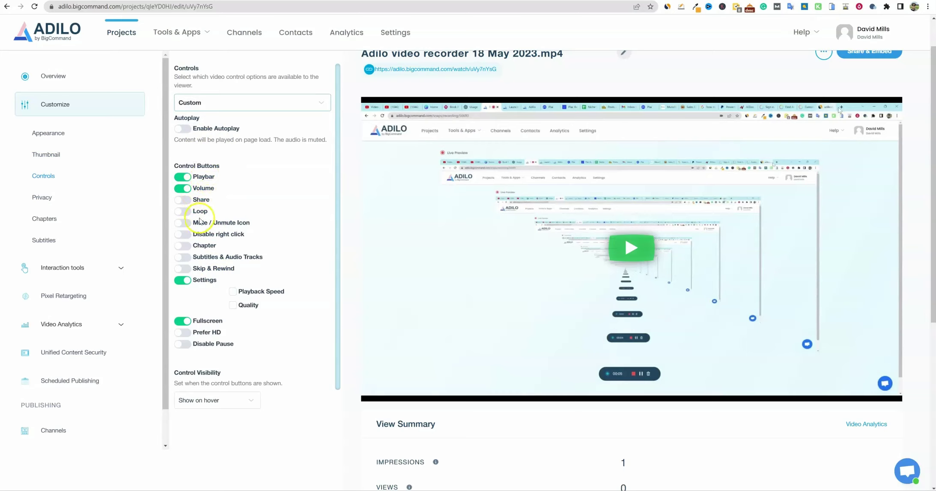
left_click(233, 292)
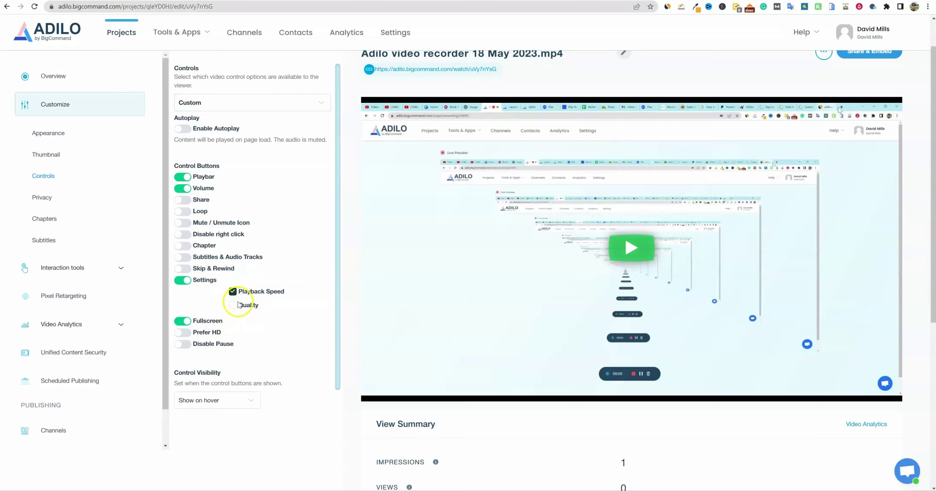
left_click(233, 304)
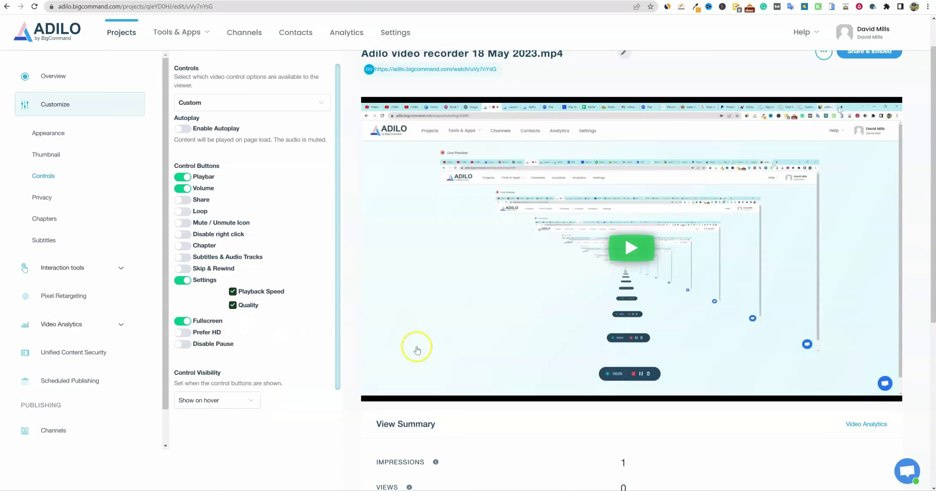
Start playing the video and turn its volume all the way down.
left_click(434, 346)
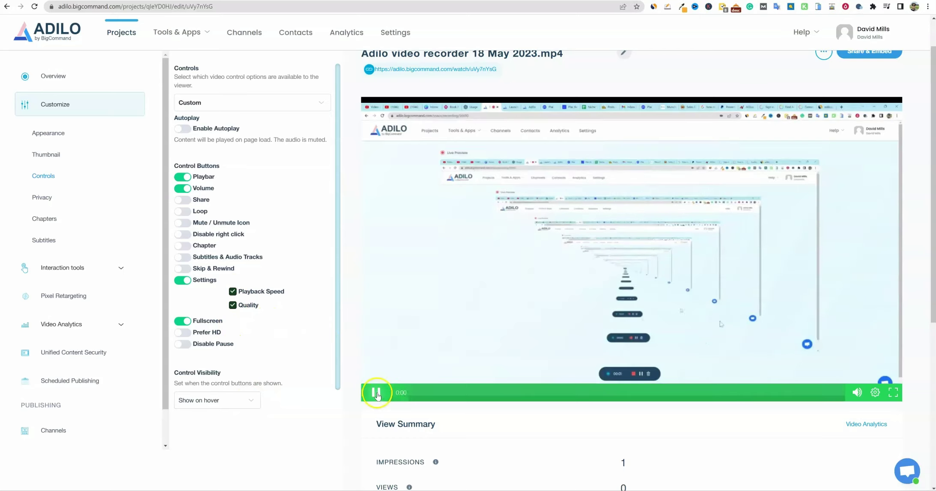
left_click(376, 391)
left_click(835, 353)
mouse_move(857, 391)
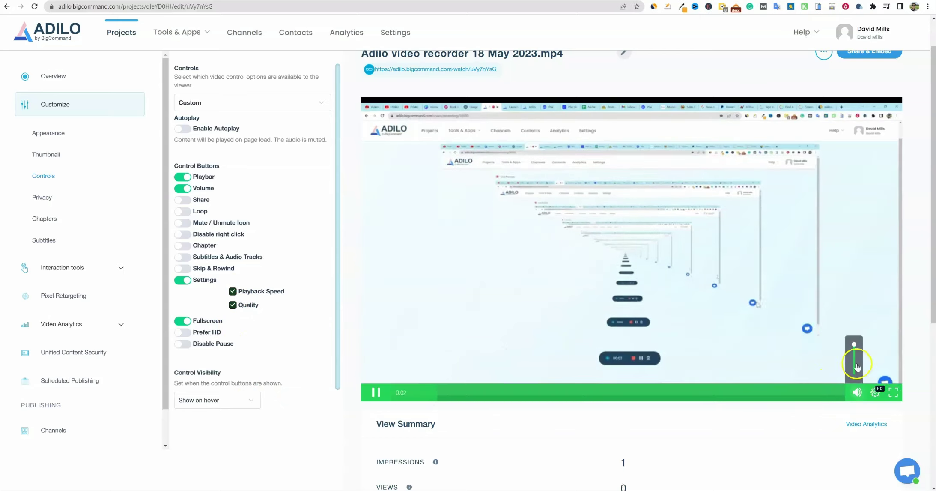
left_click_drag(854, 346, 855, 379)
Examine the player's playback speed options, trying 2x and 1.5x.
left_click(875, 393)
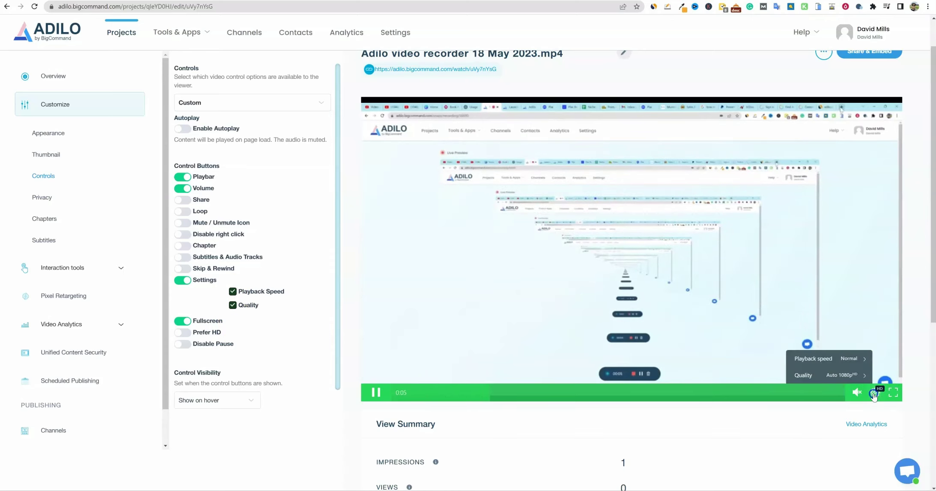
left_click(874, 393)
left_click(874, 393)
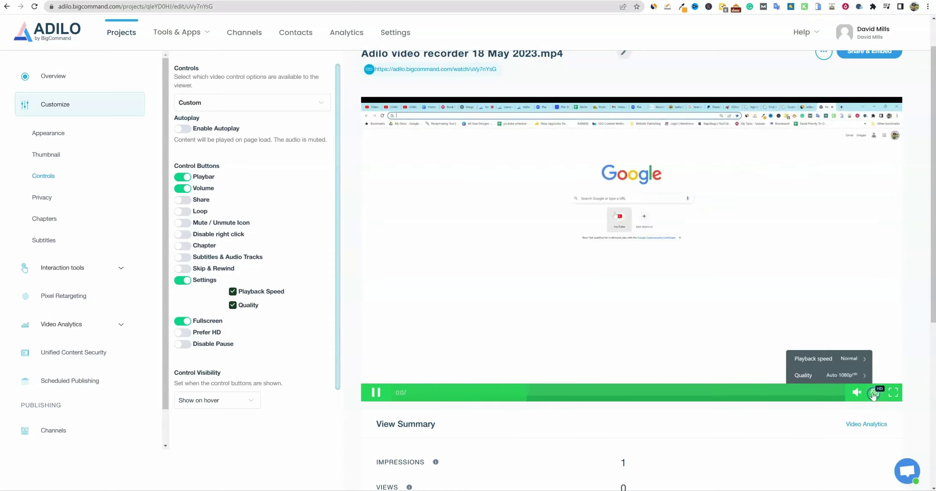
left_click(851, 365)
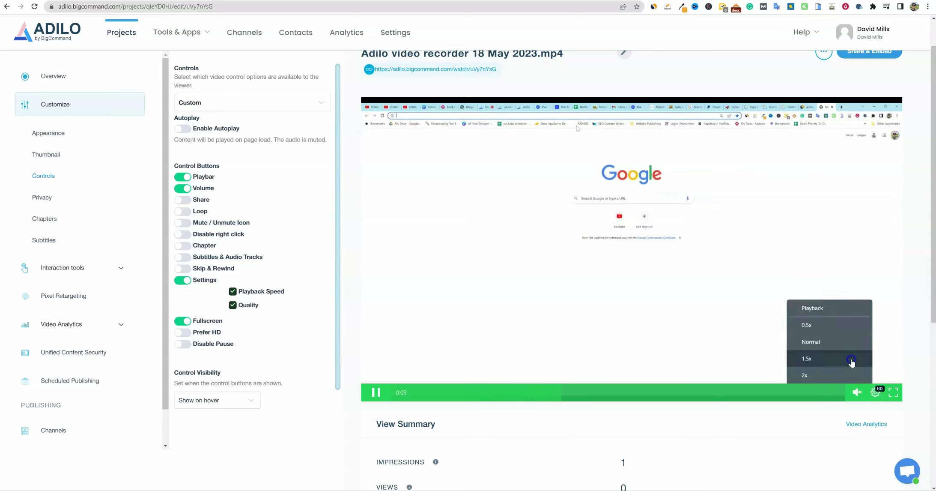
left_click(819, 376)
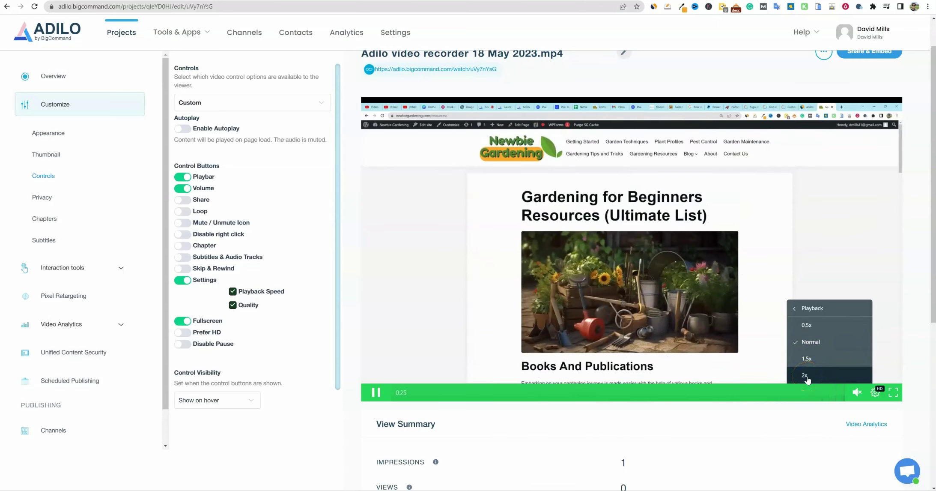
left_click(810, 364)
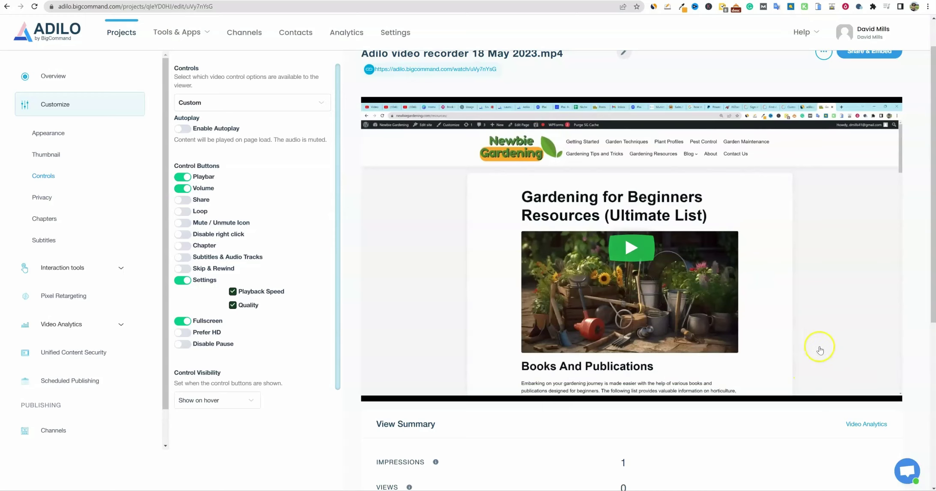
Replay the video and set its playback quality to 1440p.
left_click(526, 346)
left_click(377, 393)
left_click(497, 355)
left_click(876, 394)
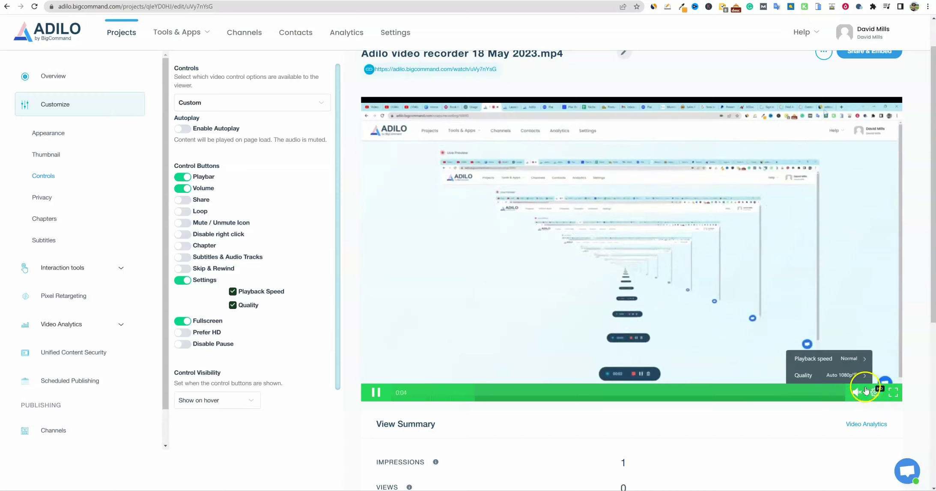
left_click(839, 375)
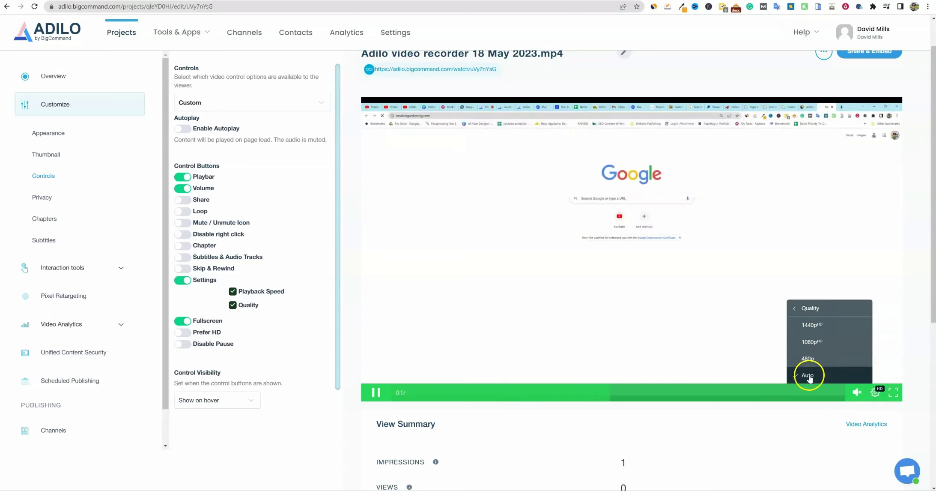
left_click(813, 326)
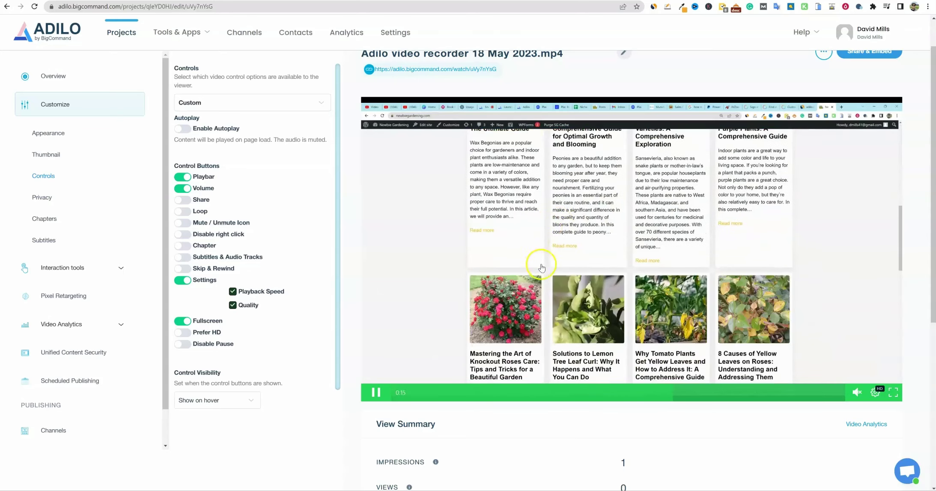
Preview the video in full screen and return to the normal player view.
left_click(892, 393)
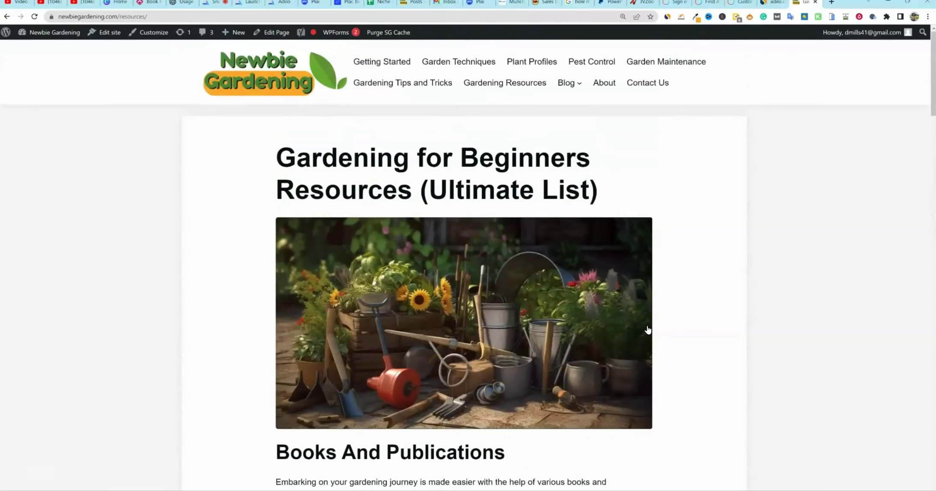
key("Escape")
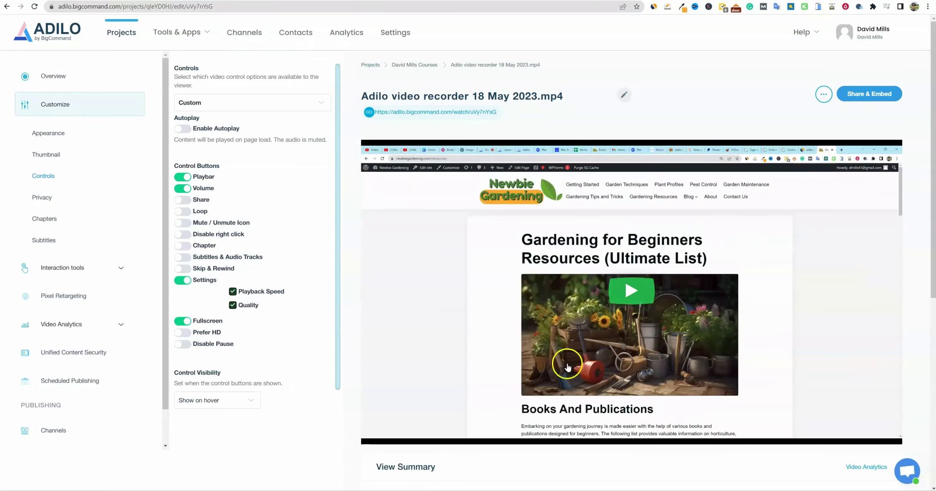
scroll(427, 395, "down", 2)
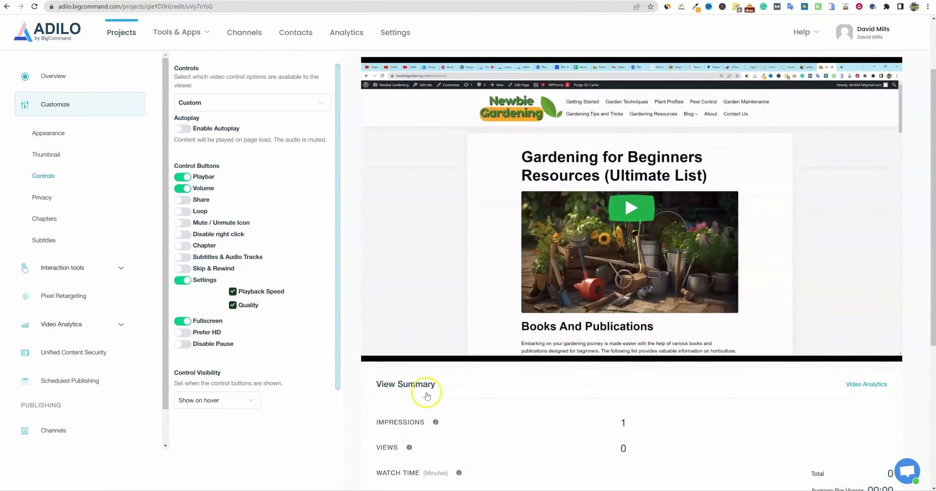
scroll(428, 394, "up", 1)
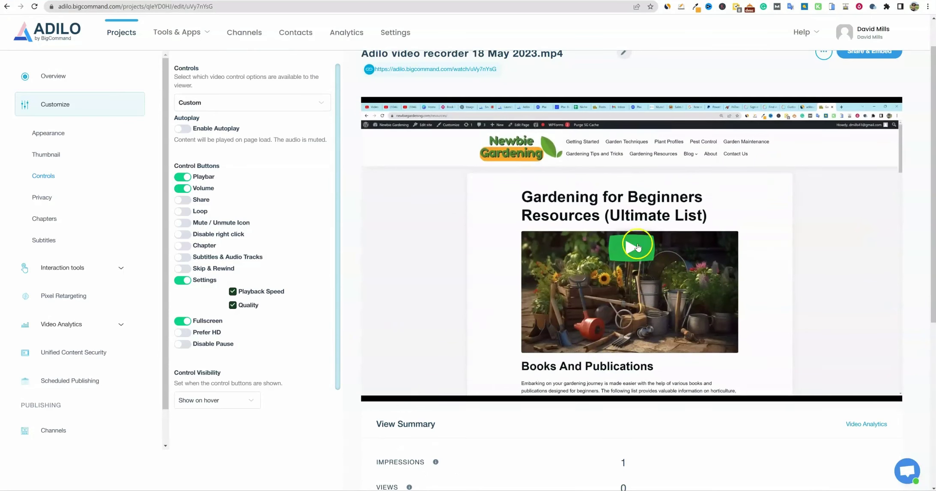
scroll(676, 229, "up", 1)
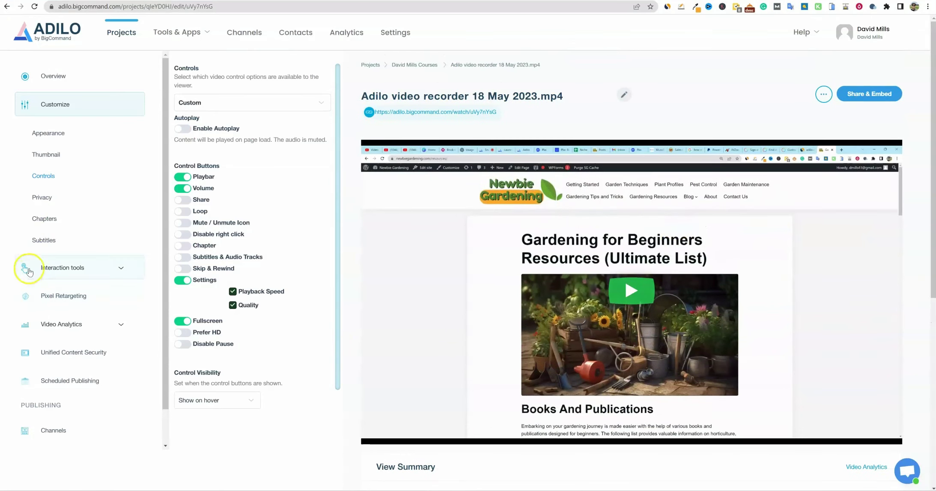
Open the video's chapter settings and seek through the player to set the first chapter's start time to 00:00:07.
left_click(41, 219)
left_click(247, 103)
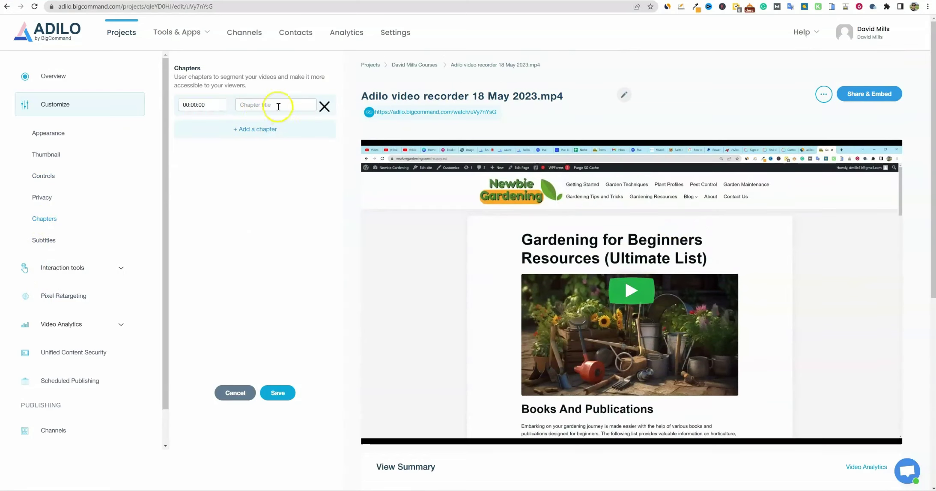
left_click(542, 314)
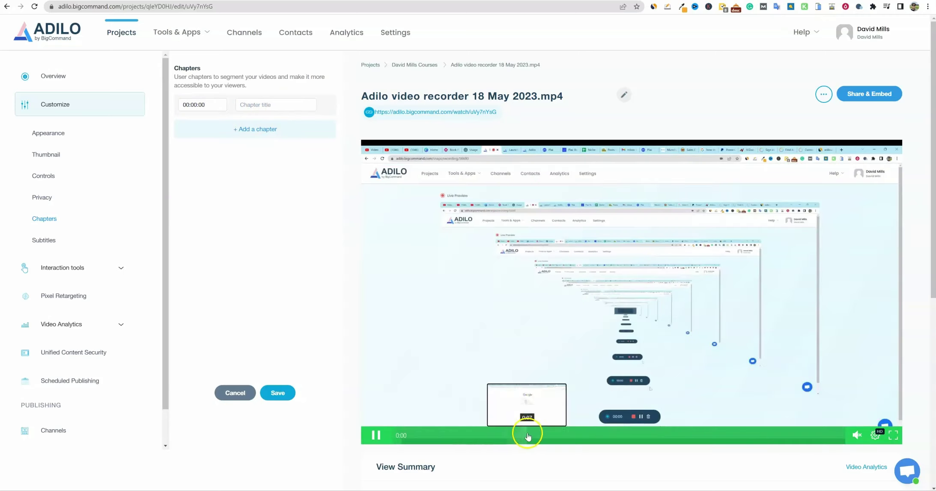
left_click(529, 434)
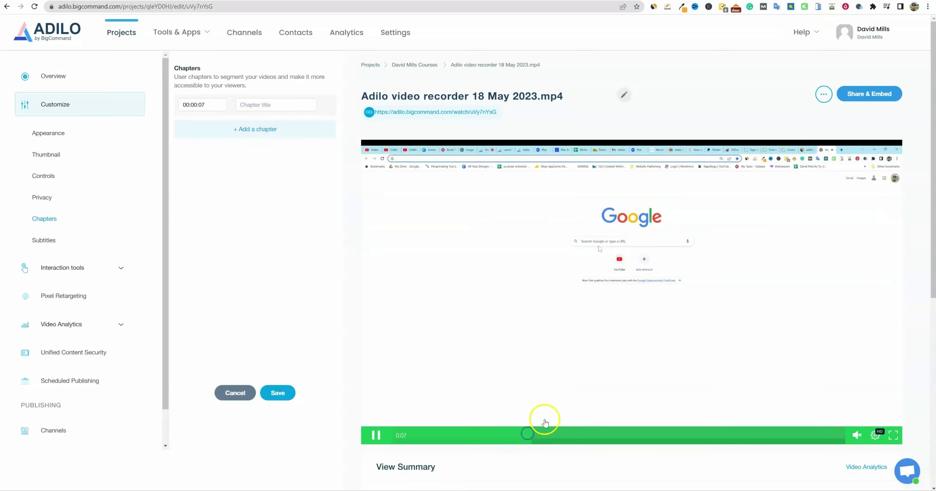
left_click(462, 440)
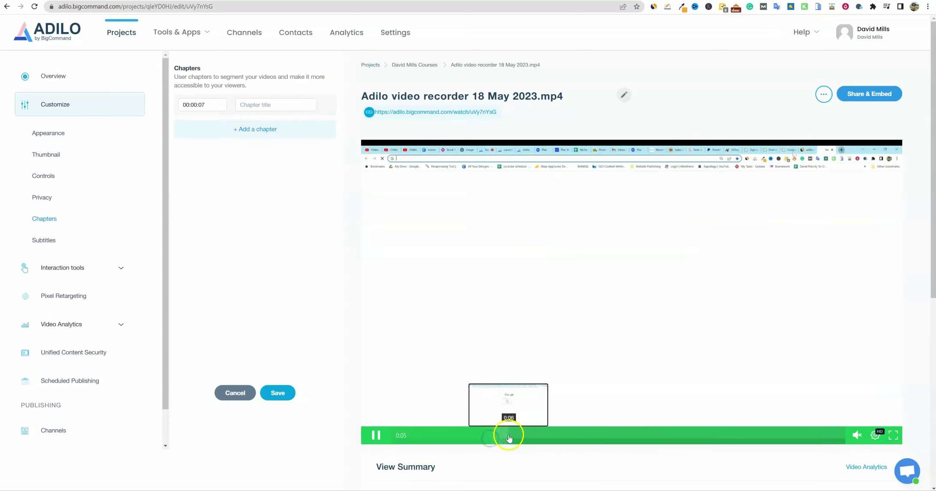
left_click(643, 399)
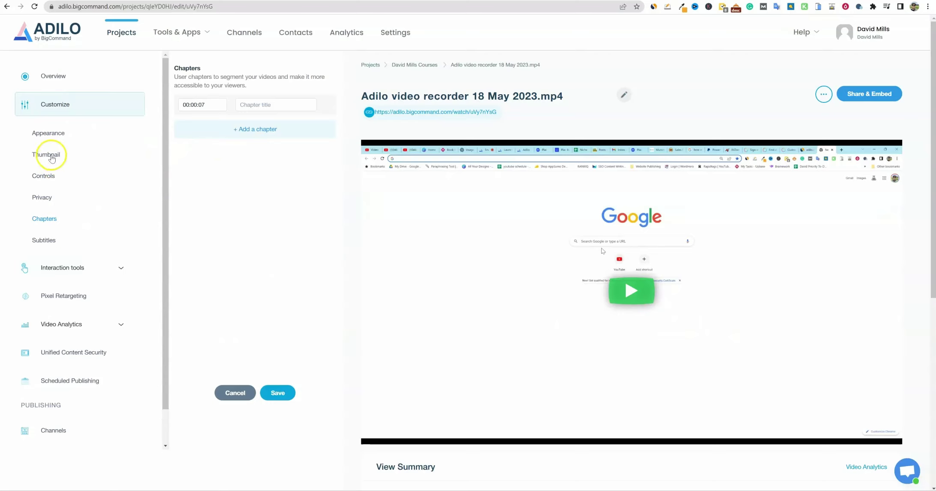
Enable the Chapter and Skip & Rewind buttons in the video's player controls.
left_click(57, 107)
left_click(57, 107)
left_click(43, 175)
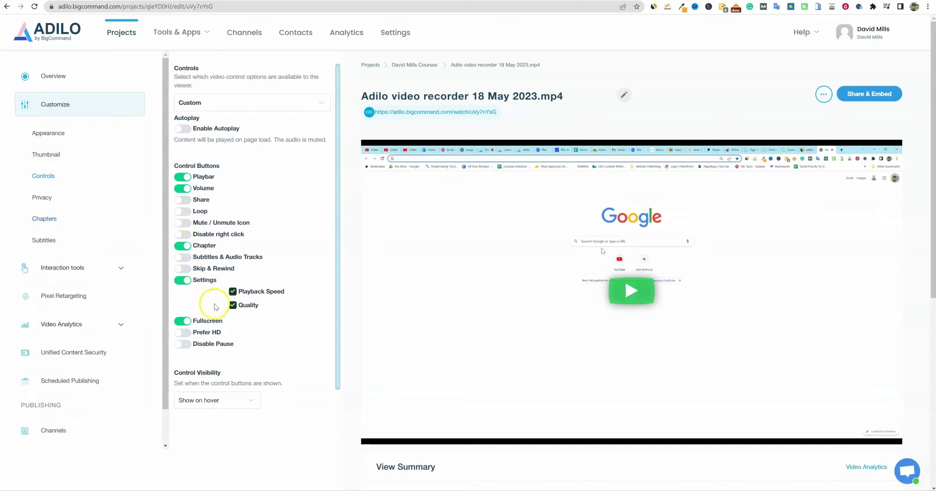
left_click(183, 268)
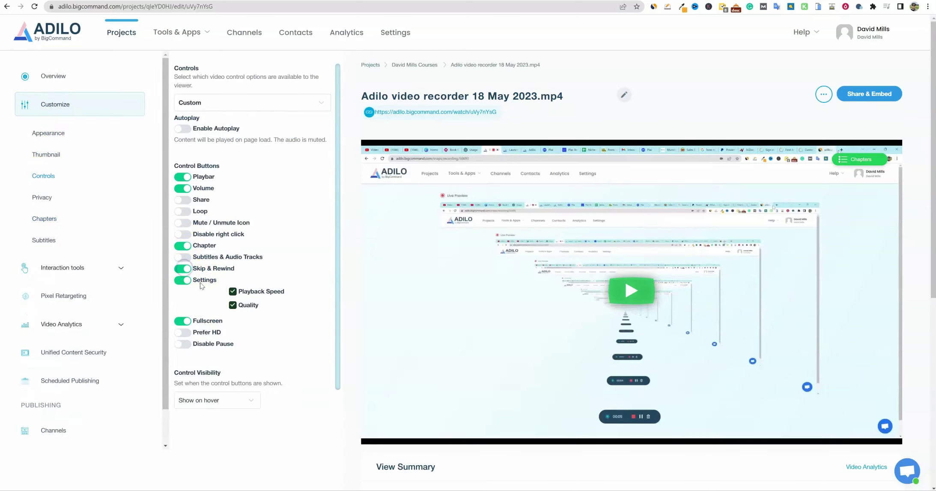
Play the video with its volume all the way down and seek along the playbar, pausing it at 14 seconds.
left_click(641, 296)
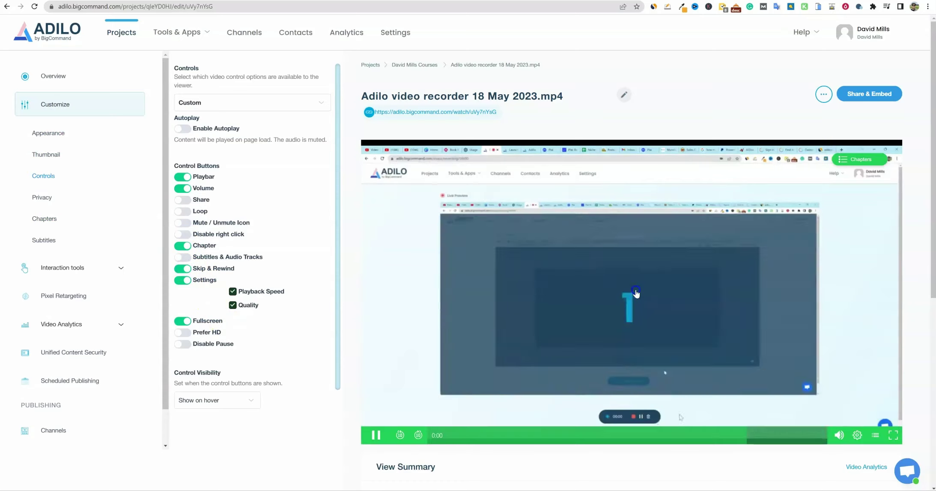
mouse_move(838, 433)
left_click_drag(836, 391, 837, 417)
left_click(561, 435)
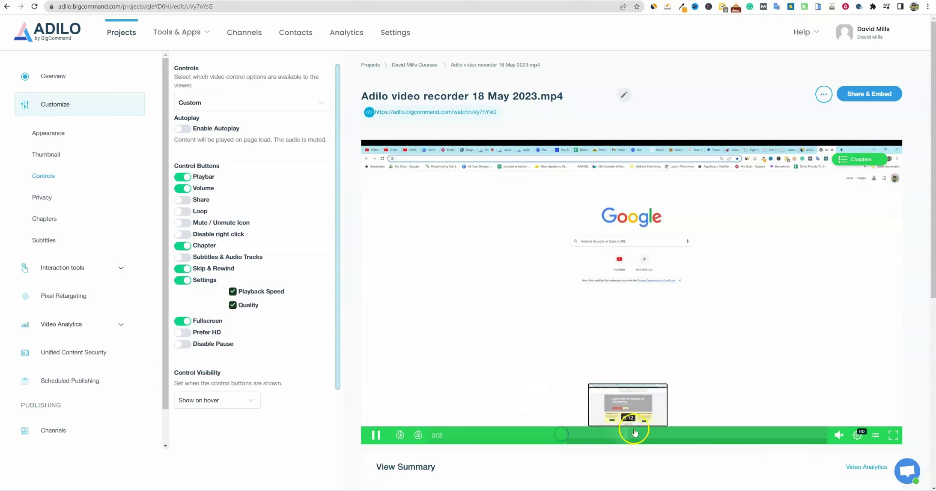
left_click(660, 435)
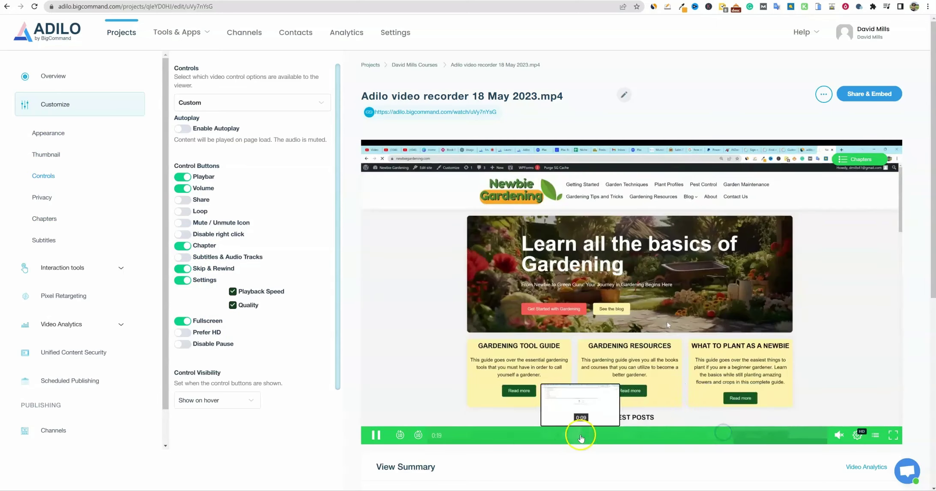
left_click(581, 435)
left_click(376, 435)
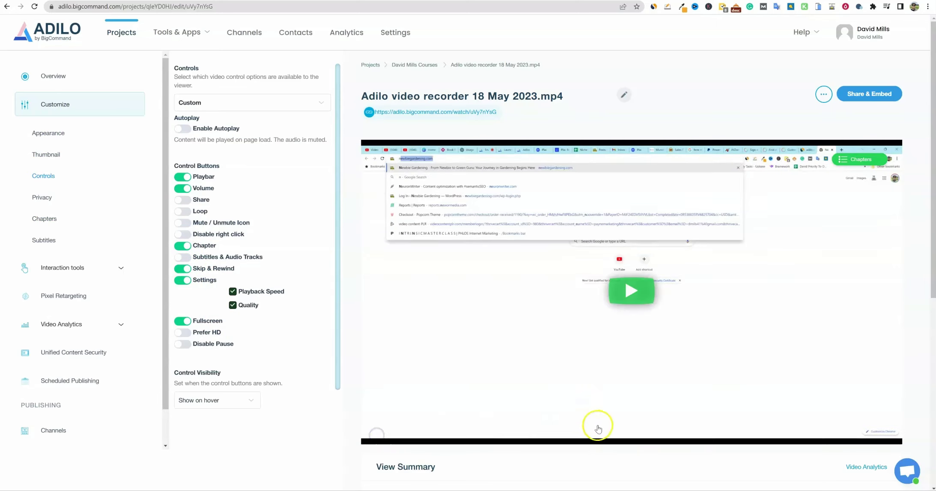
left_click(607, 436)
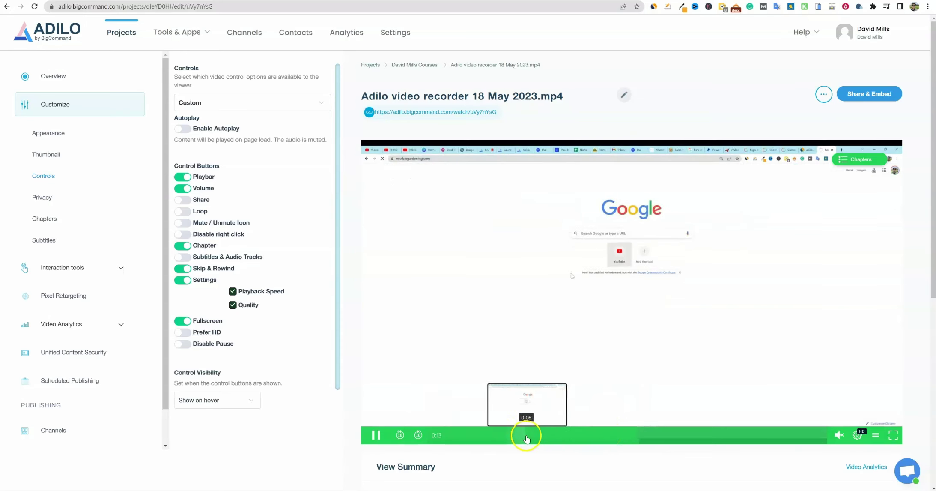
left_click(568, 436)
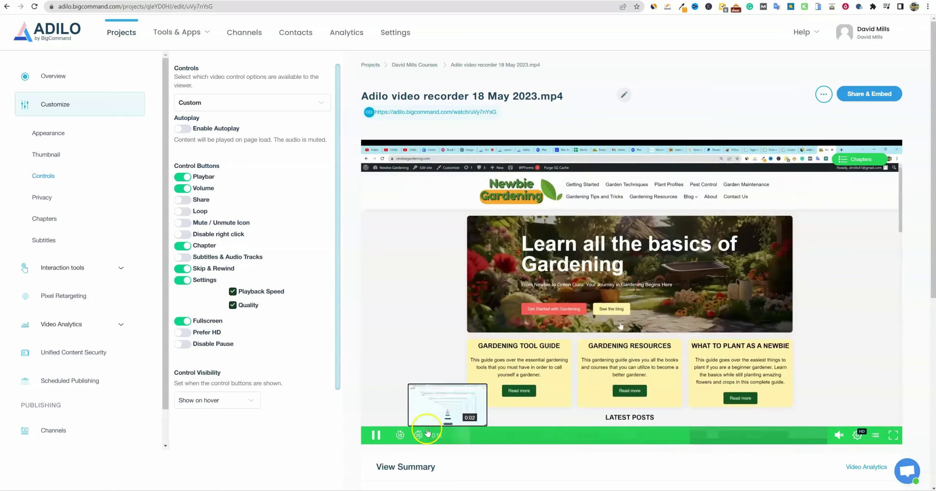
left_click(418, 274)
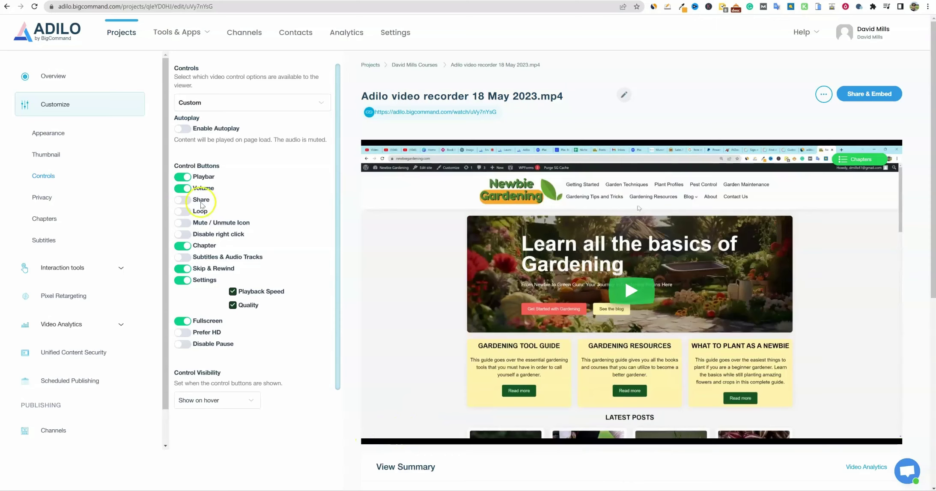
Title the video's chapter at 00:00:14 "test", add a second blank chapter, and save the chapters.
left_click(44, 220)
left_click(219, 105)
left_click(255, 105)
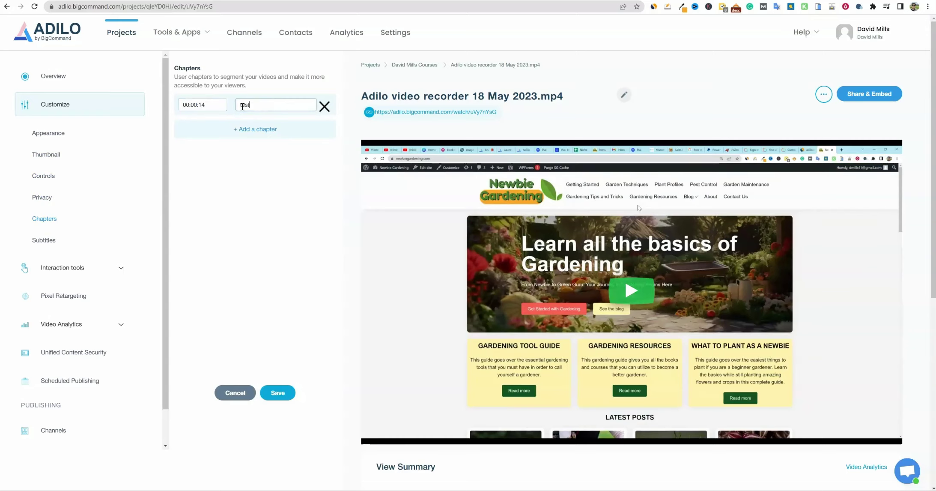
left_click(248, 129)
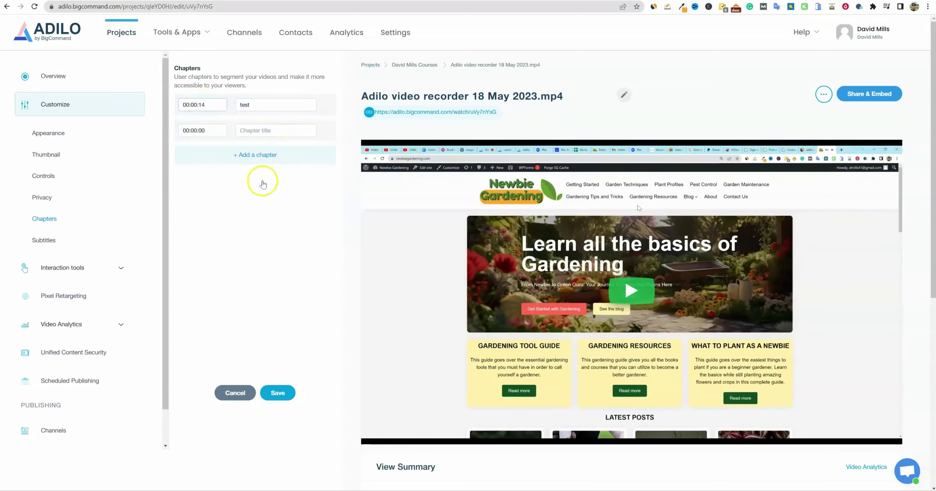
scroll(376, 340, "down", 7)
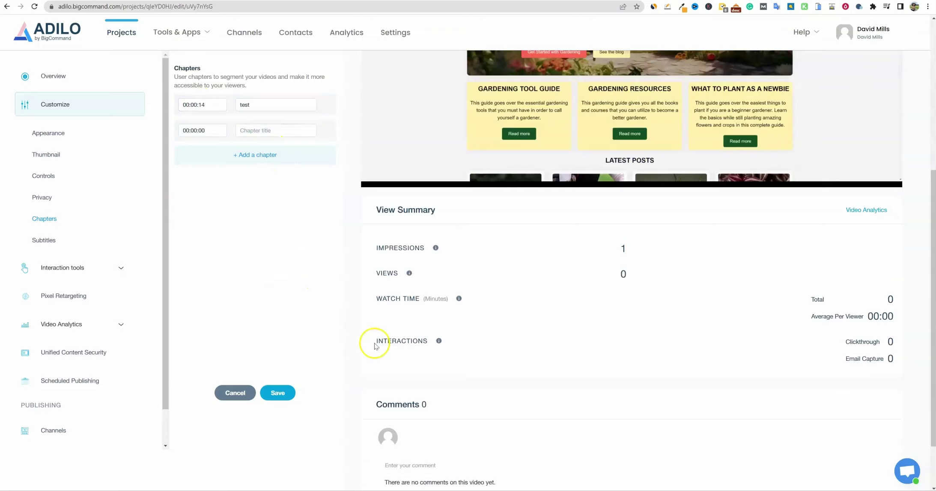
scroll(380, 340, "up", 7)
left_click(283, 398)
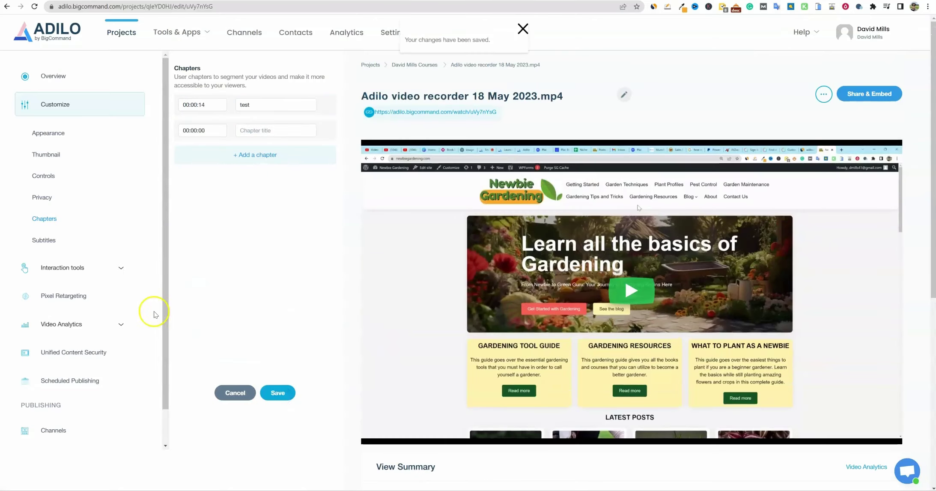
Generate subtitles for the video with English as the original language.
left_click(44, 241)
left_click(279, 130)
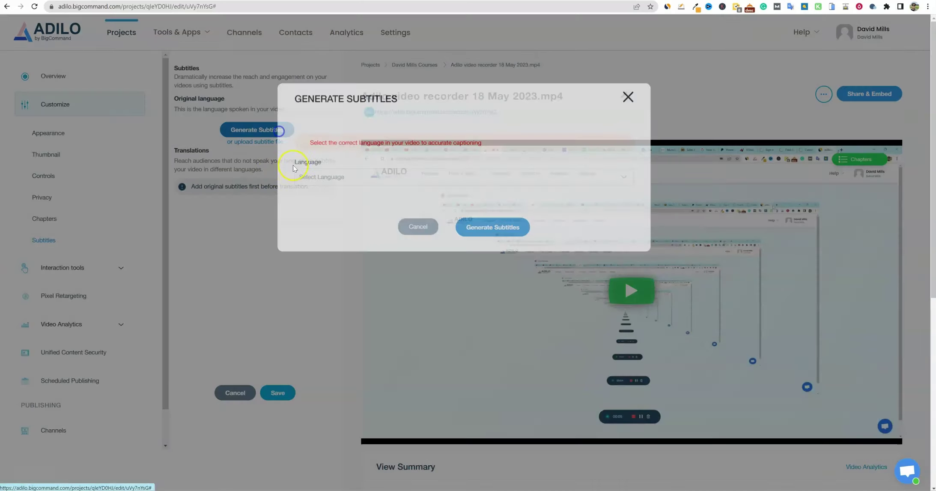
left_click(356, 180)
left_click(311, 201)
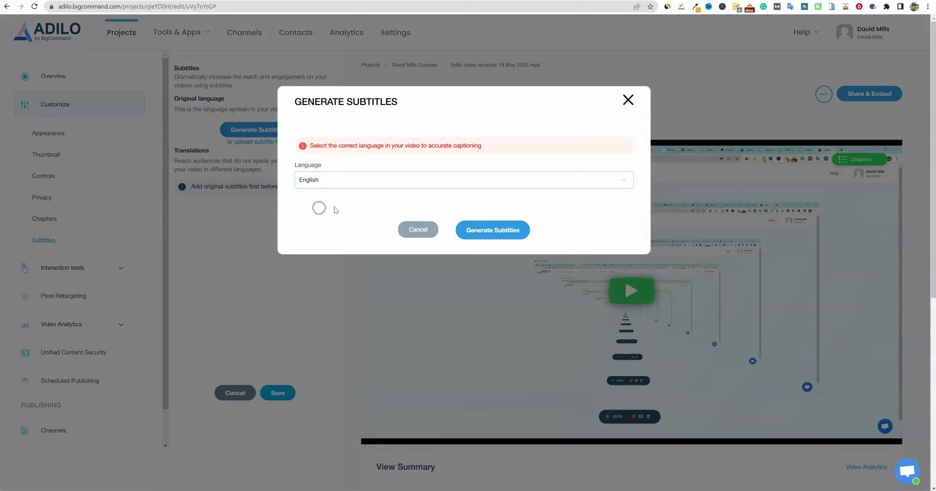
left_click(486, 230)
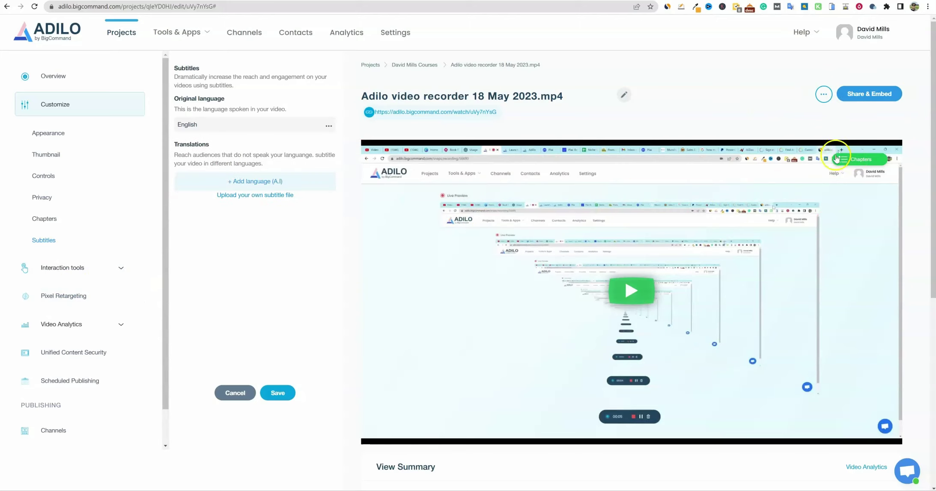
Examine the chapter list inside the video player and close it.
left_click(844, 161)
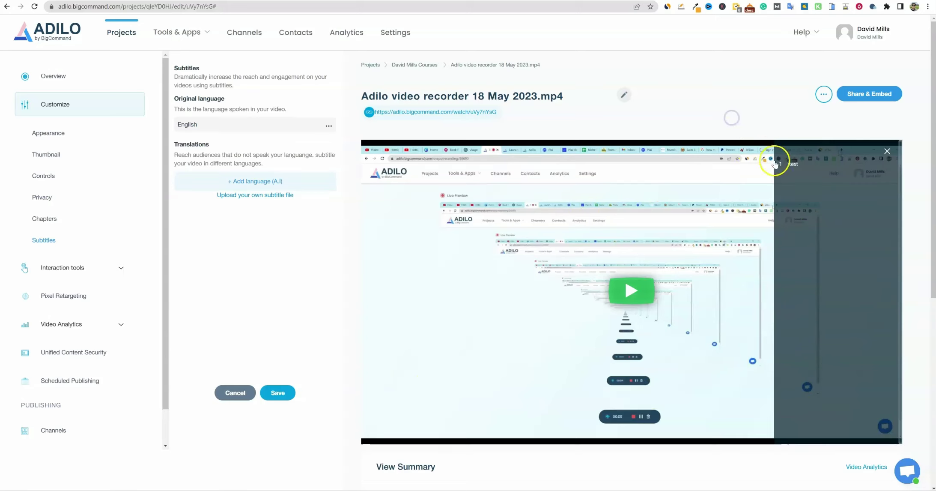
left_click(887, 151)
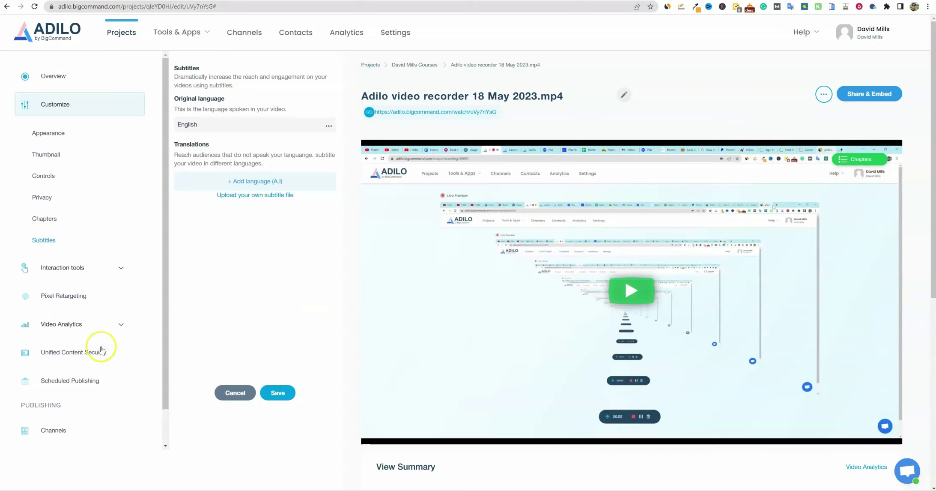
mouse_move(166, 310)
left_mouse_down()
mouse_move(167, 340)
mouse_move(167, 307)
left_mouse_up()
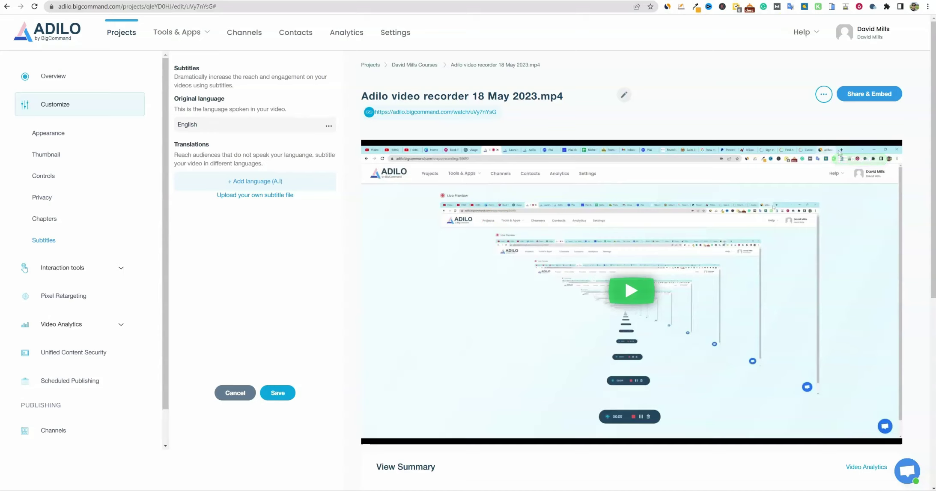
Switch to Adilo's AppSumo deal page, review the license tiers' limits for AI captions and translations, and return to the video's settings.
key("ctrl+t")
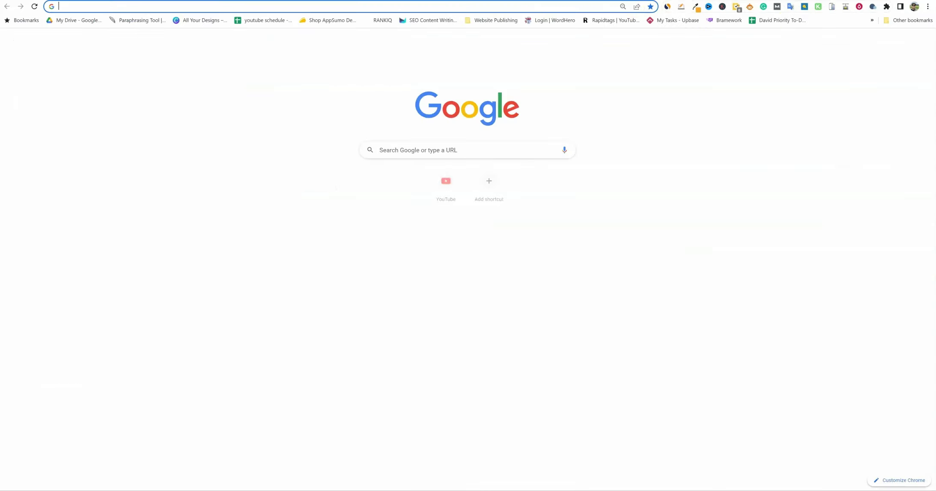
left_click(325, 20)
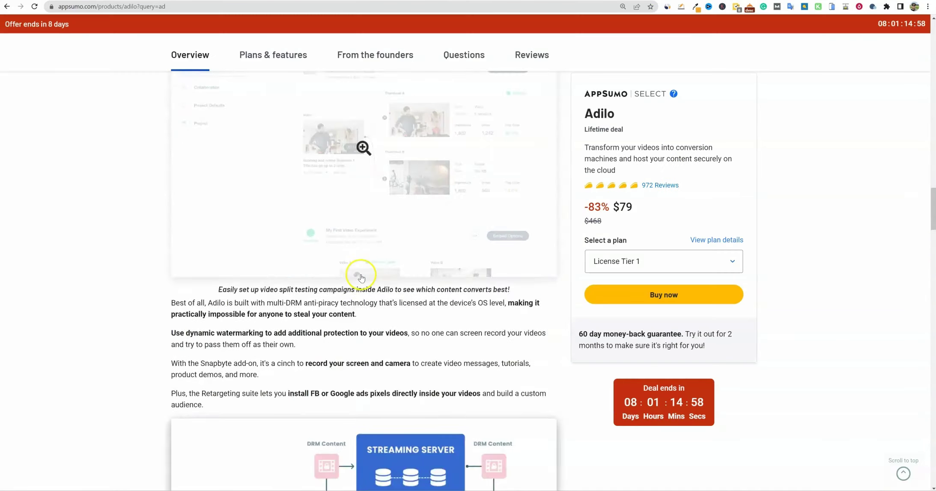
scroll(362, 278, "down", 20)
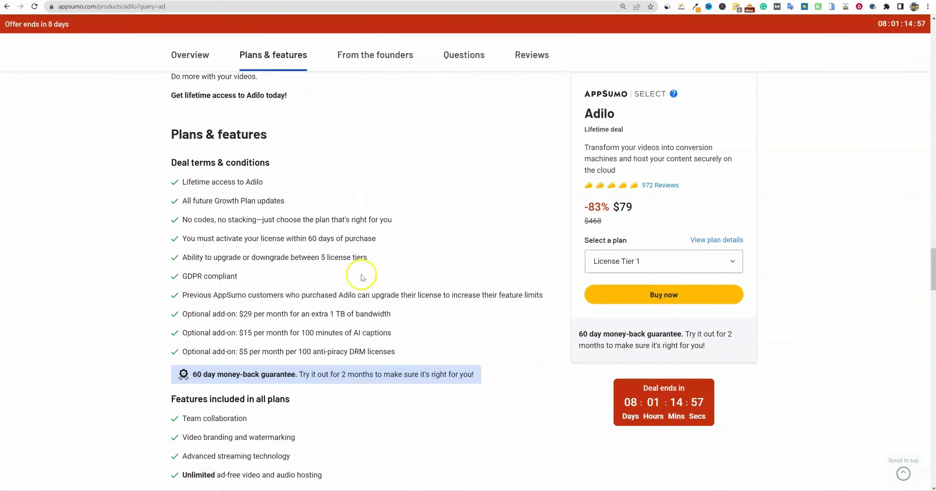
scroll(361, 278, "down", 2)
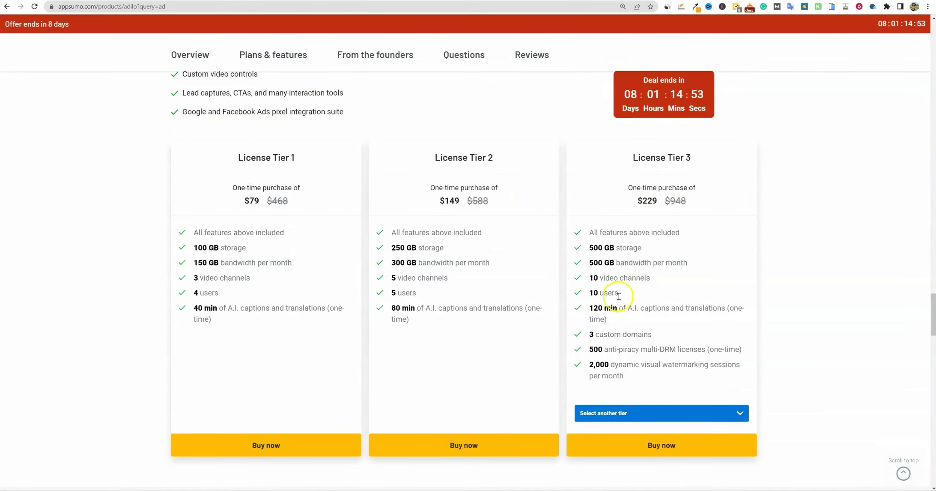
left_click_drag(619, 294, 562, 287)
left_click(762, 247)
left_click(214, 1)
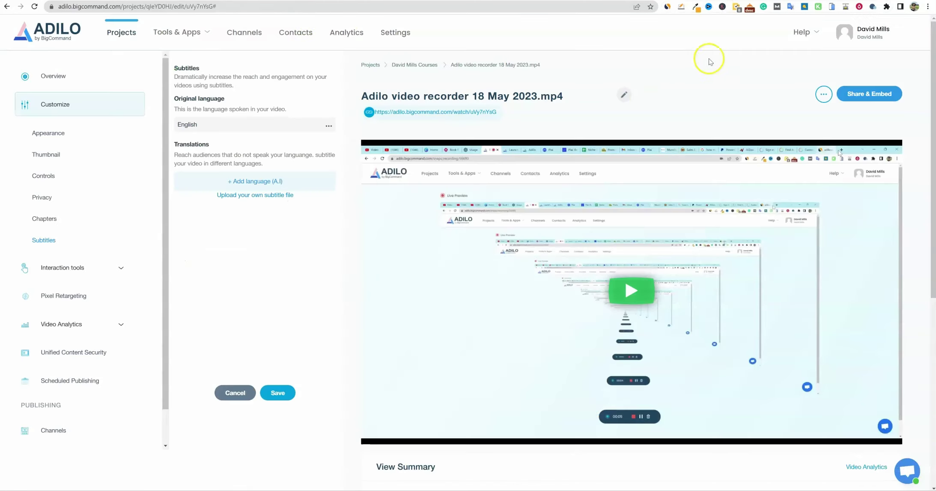
mouse_move(830, 37)
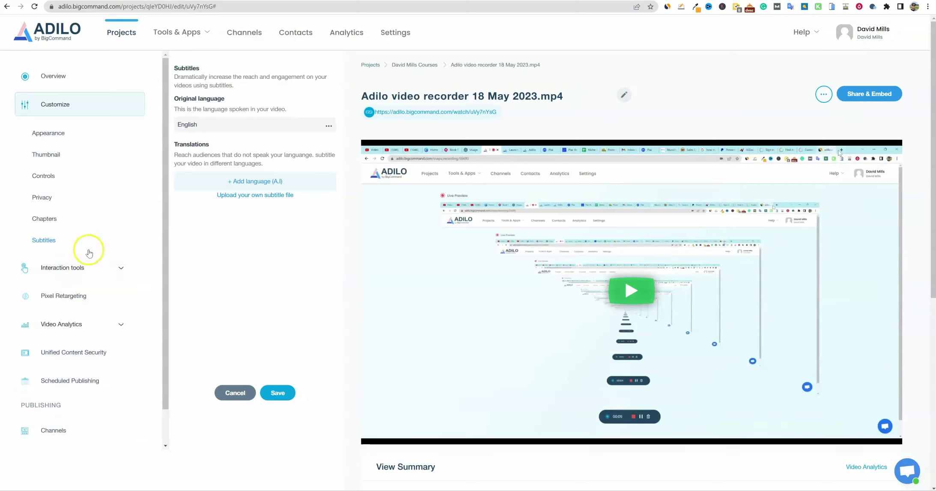
Enable email capture before the video in the interaction tools and review the form's options, texts and email list settings.
left_click(118, 269)
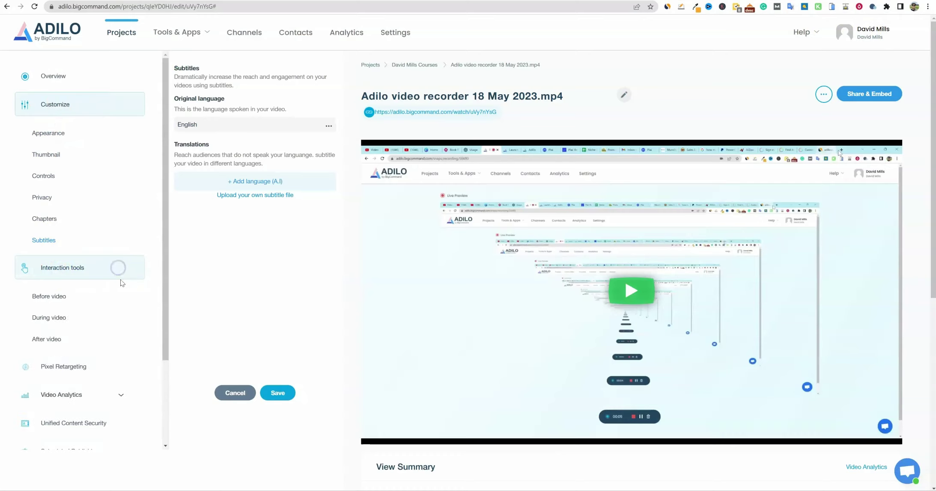
left_click(59, 298)
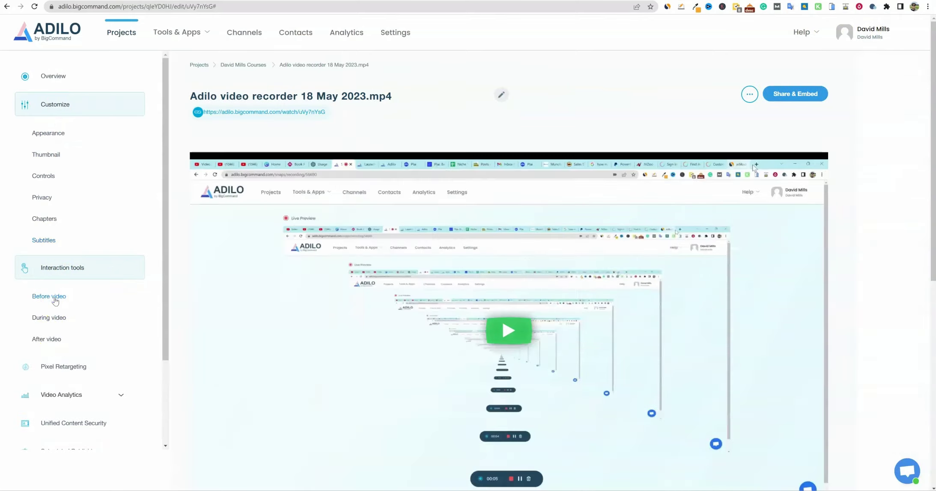
left_click(222, 101)
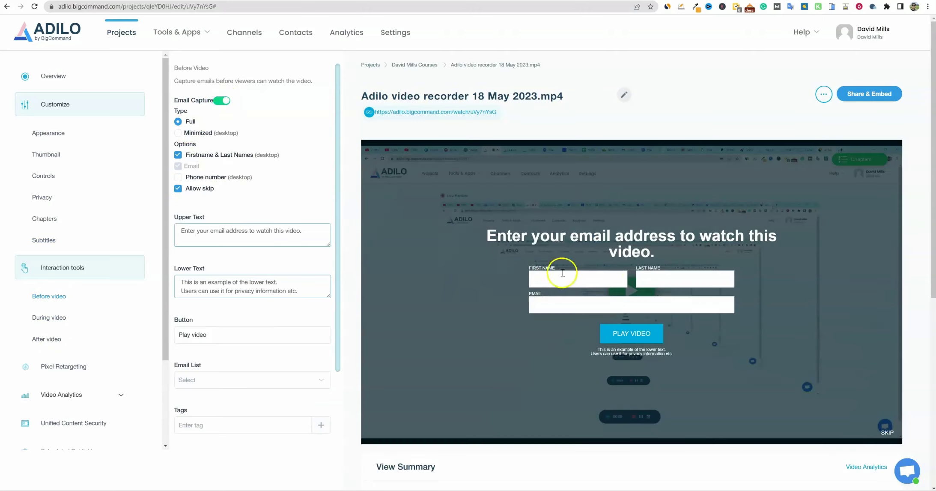
scroll(269, 402, "down", 1)
scroll(269, 401, "up", 1)
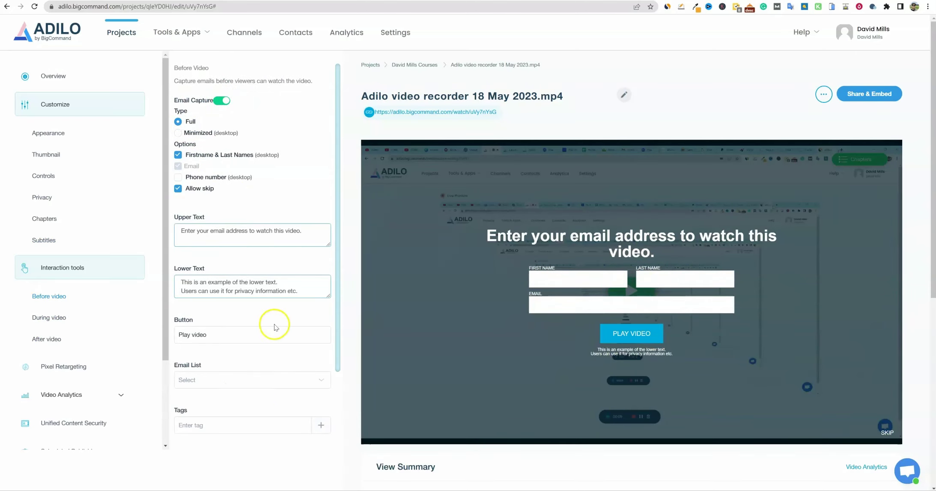
scroll(253, 266, "down", 5)
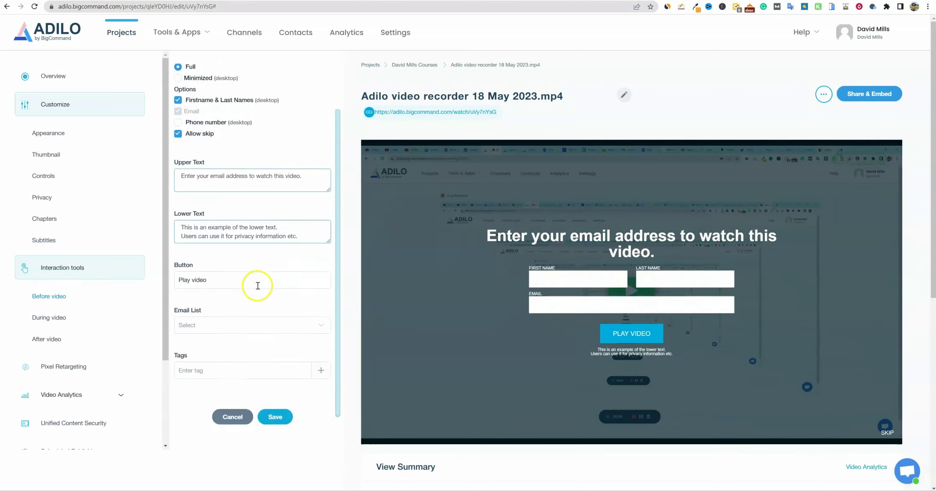
scroll(208, 204, "up", 3)
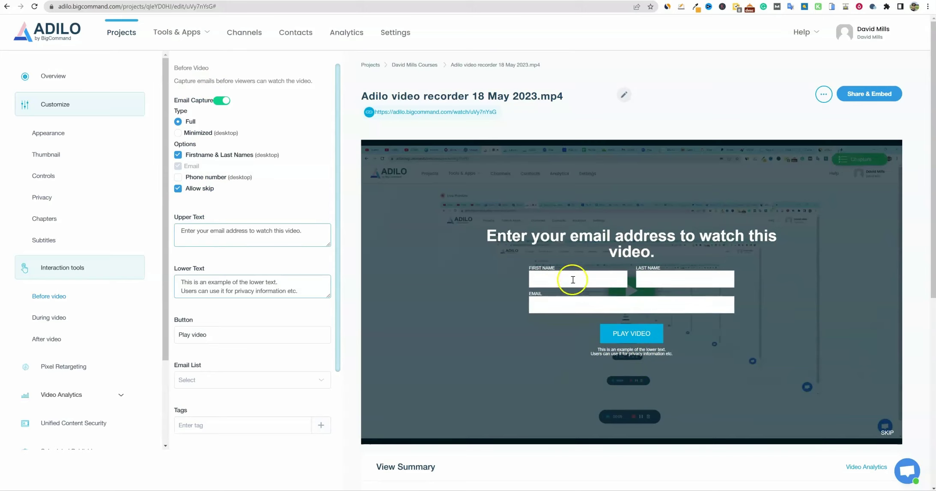
Open the video's full analytics and examine the view summary, view trends, top videos and realtime activity.
left_click_drag(165, 276, 165, 327)
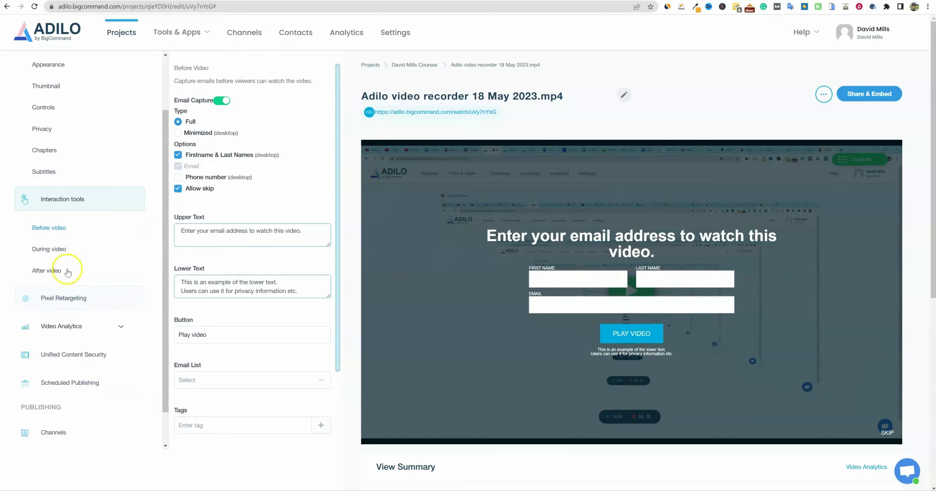
left_click(118, 328)
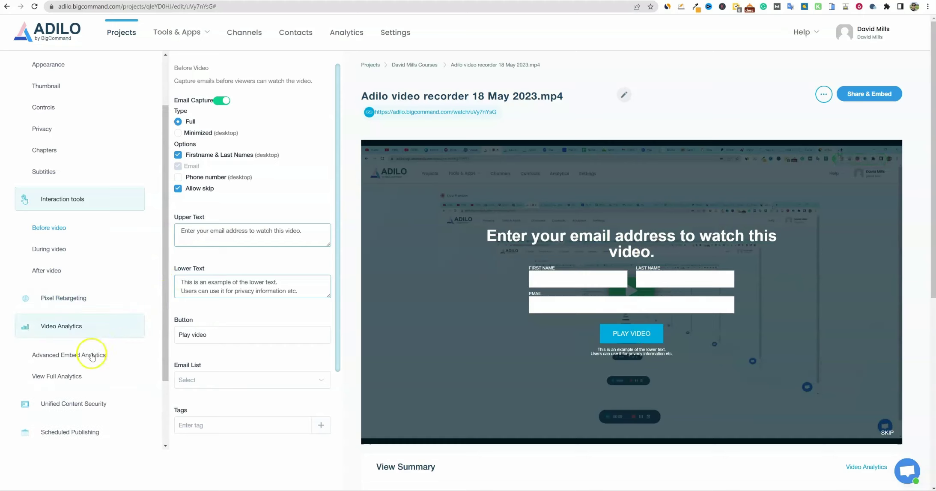
left_click(72, 377)
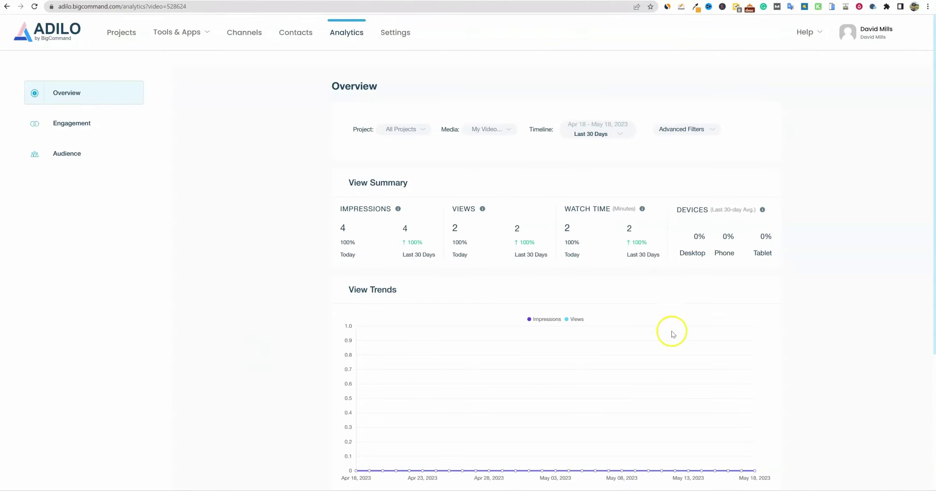
scroll(672, 334, "down", 3)
scroll(672, 336, "down", 2)
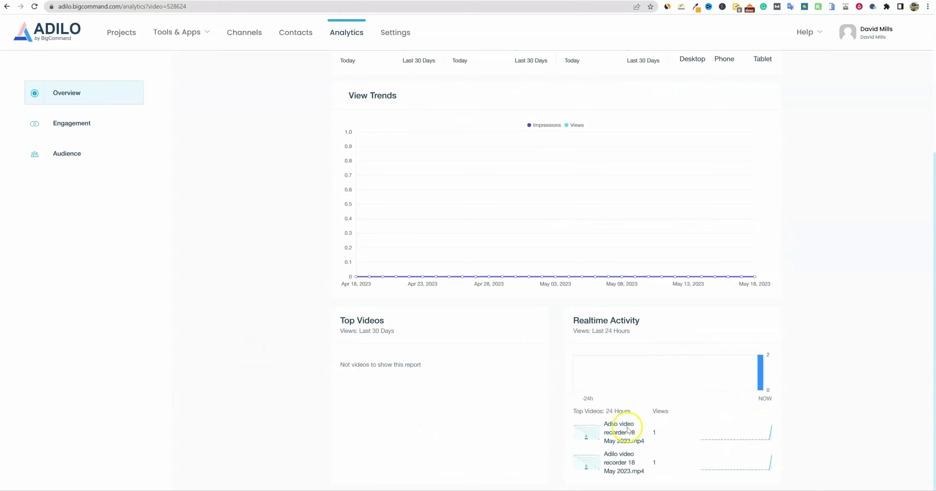
scroll(600, 373, "up", 5)
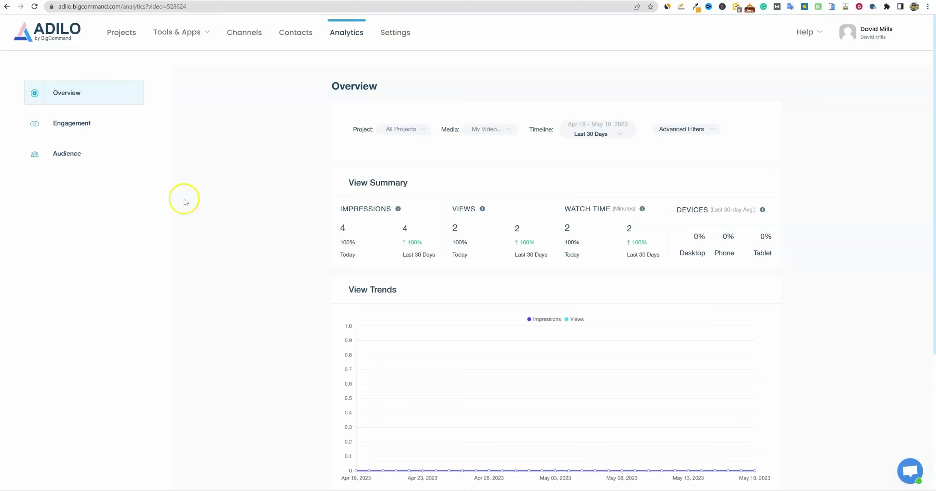
Deselect all projects in the analytics project filter without applying it, and check the license tiers on the AppSumo deal page.
left_click(413, 132)
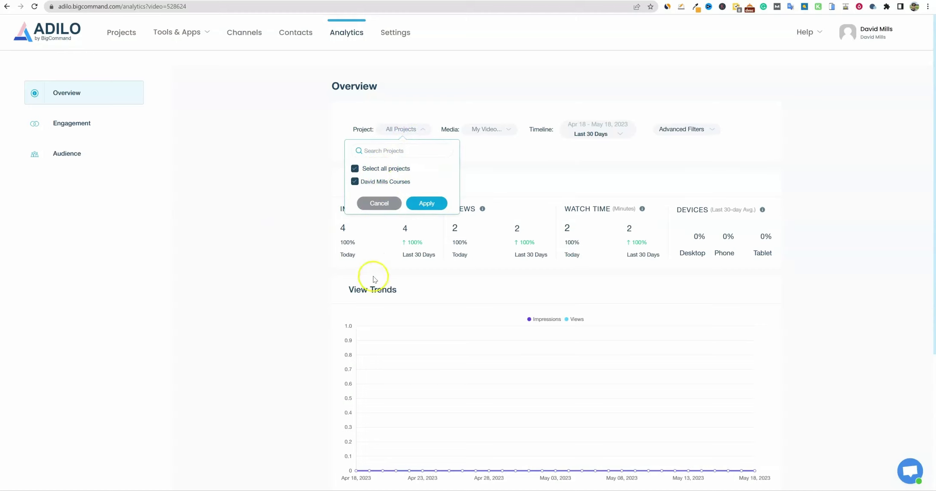
left_click(354, 168)
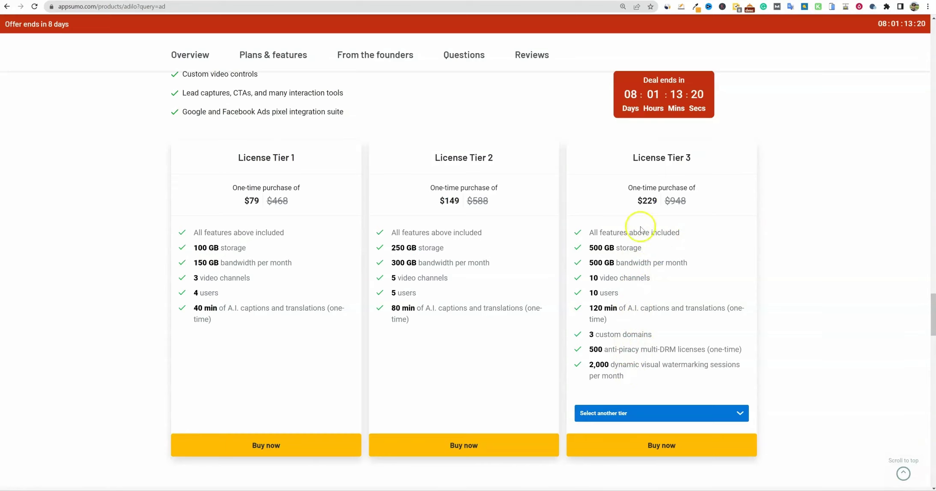
scroll(627, 247, "up", 10)
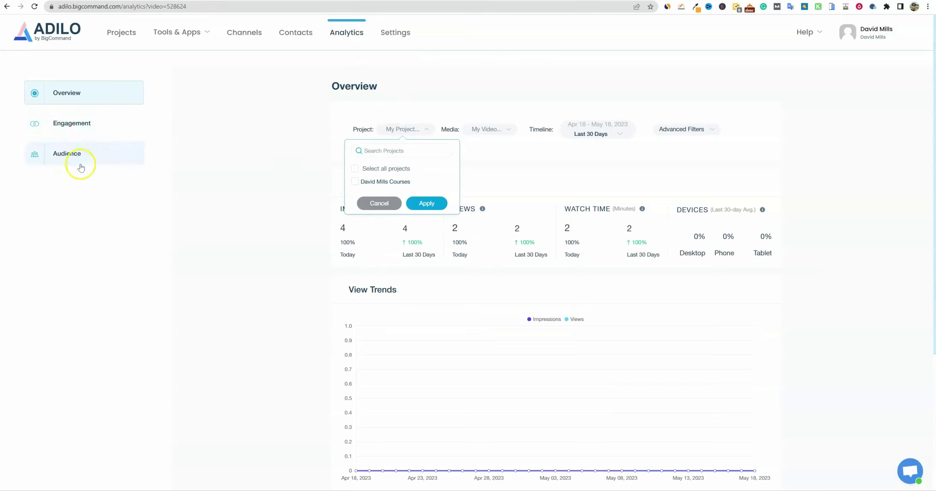
View the contacts page, and review the current plan's price and limits in the subscription and billing settings.
left_click(871, 36)
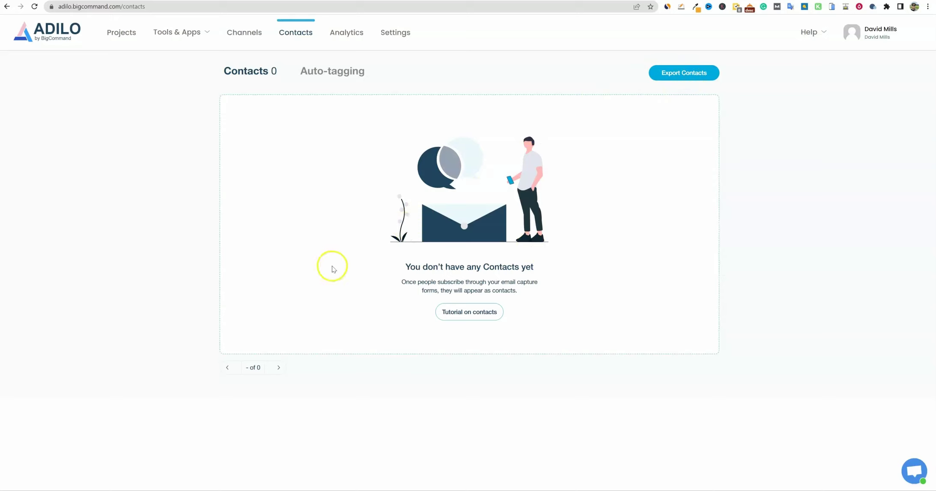
left_click(391, 38)
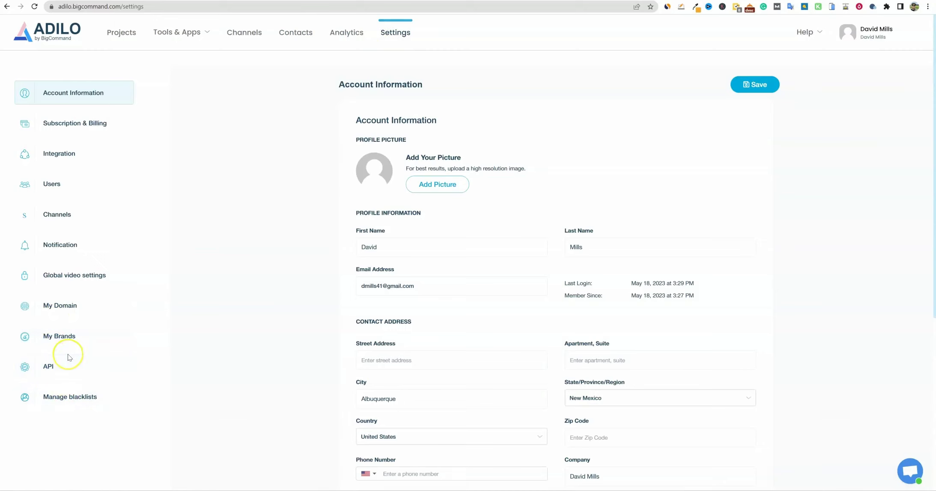
left_click(64, 124)
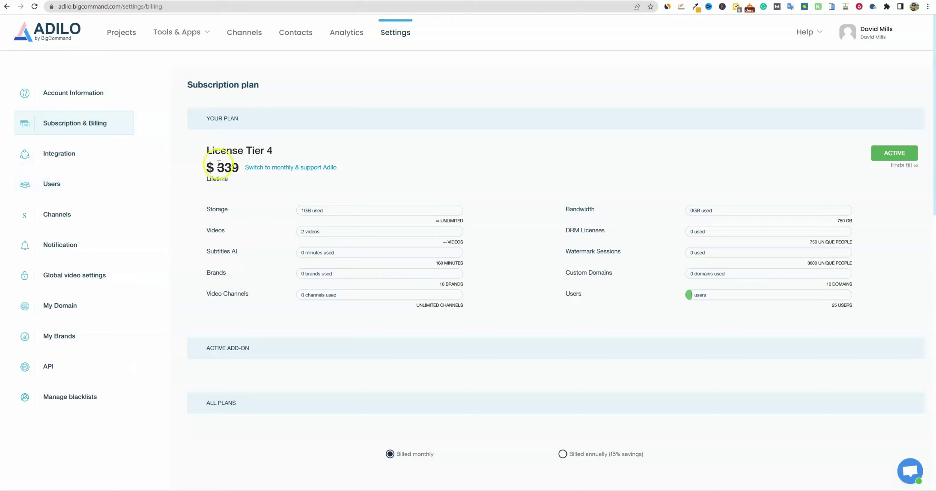
left_click_drag(206, 152, 311, 165)
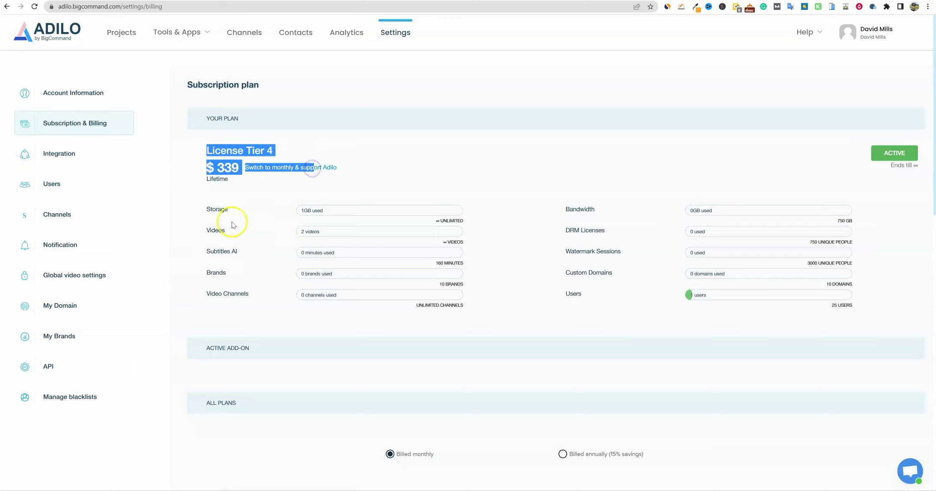
mouse_move(212, 209)
left_mouse_down()
mouse_move(691, 199)
mouse_move(692, 271)
mouse_move(462, 180)
mouse_move(222, 212)
left_mouse_up()
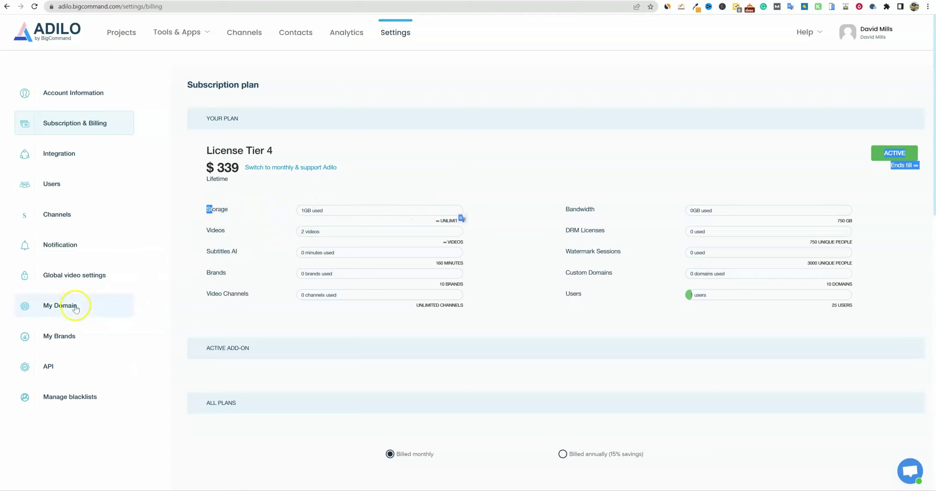
Open a blank new user form in the account's user settings and review its profile, password and permission options.
left_click(63, 184)
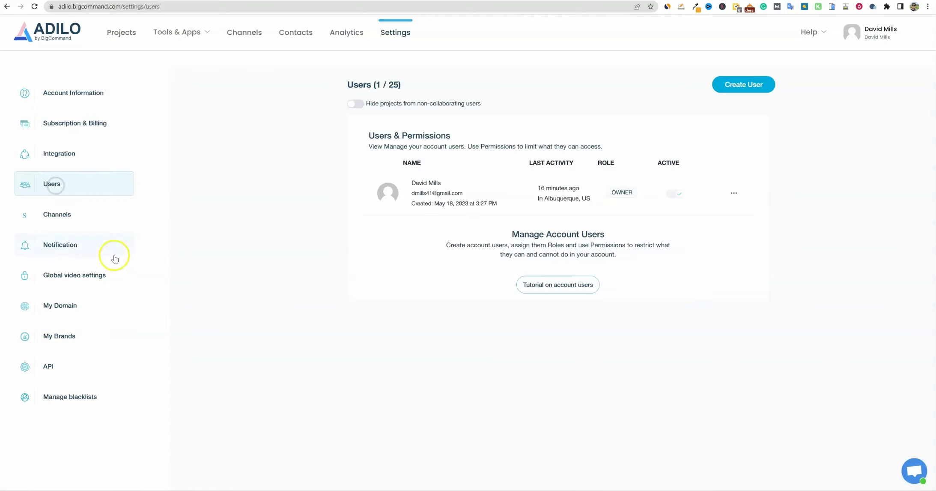
left_click(752, 84)
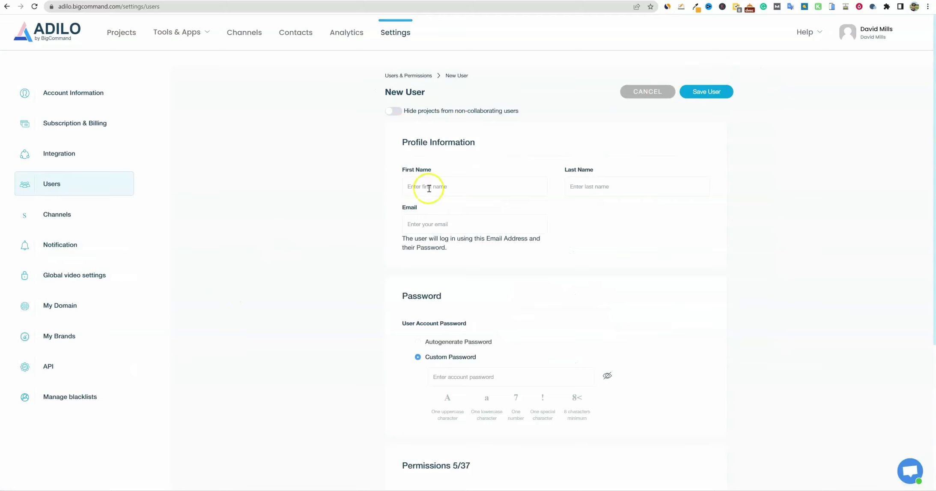
scroll(487, 424, "down", 4)
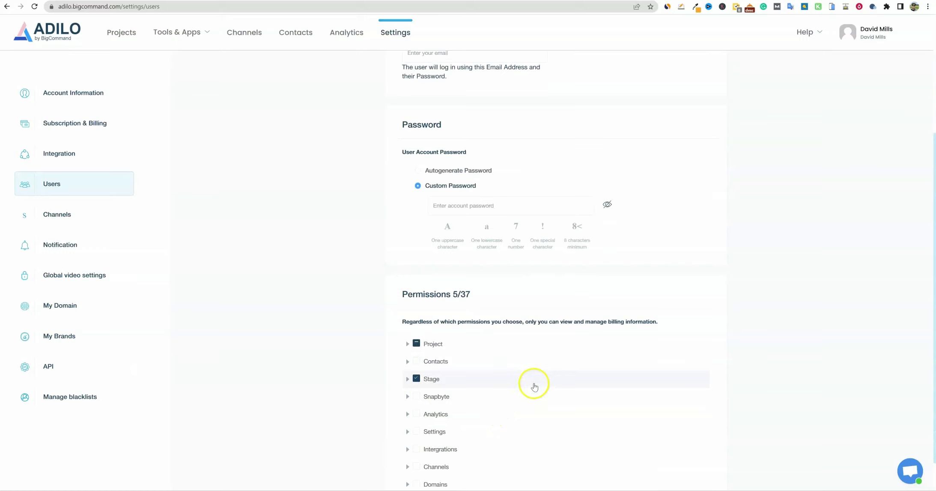
scroll(535, 385, "up", 4)
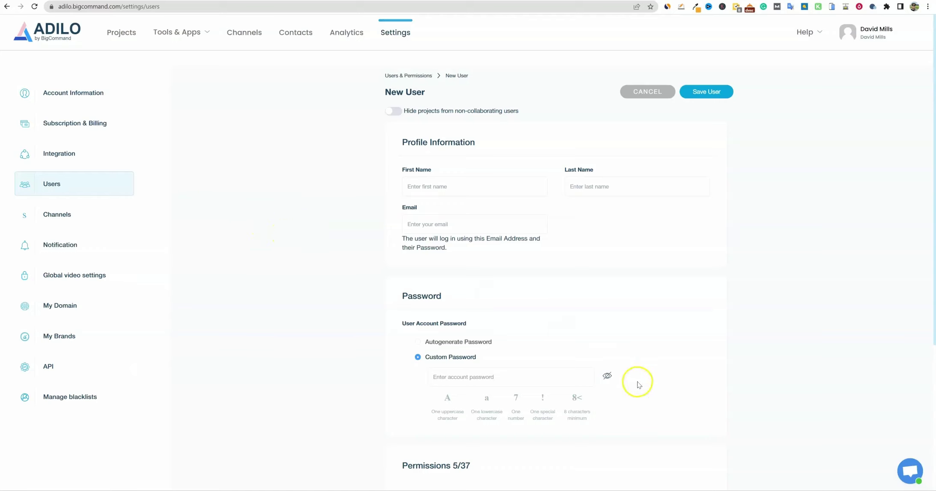
View the support chat and close it again.
left_click(910, 471)
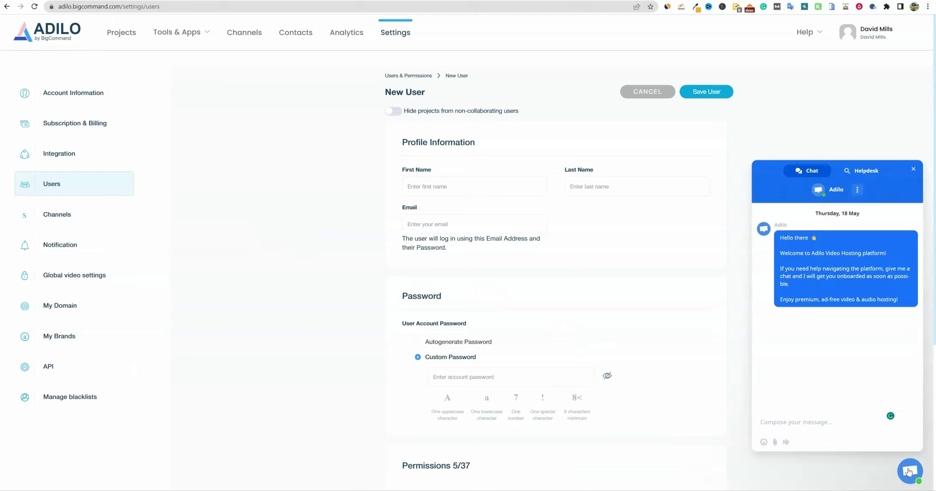
left_click(910, 471)
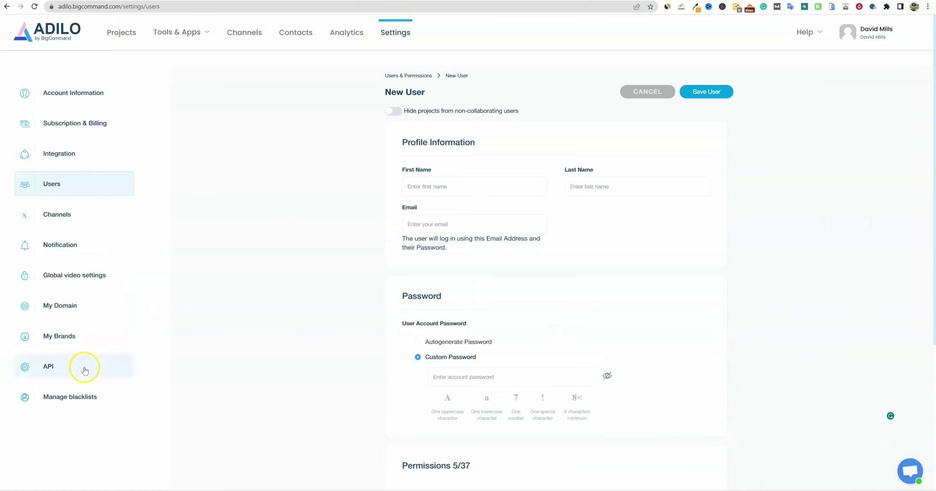